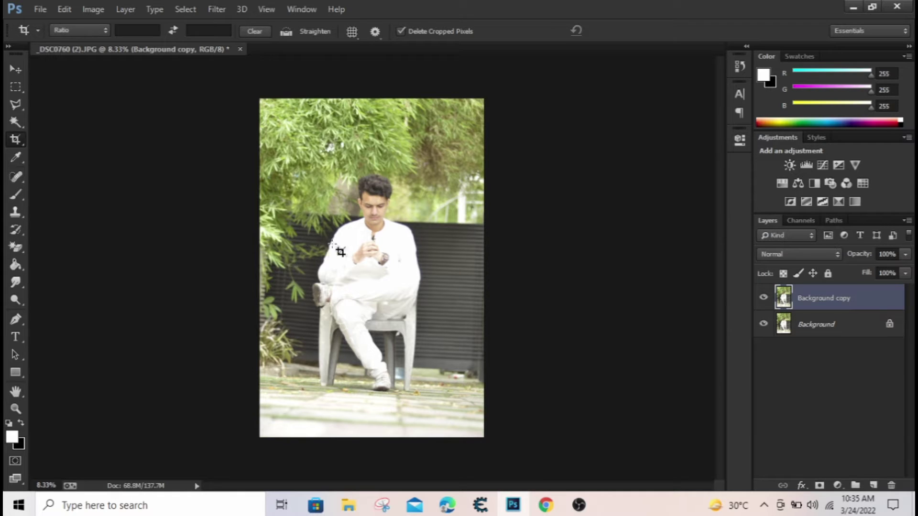
scroll(401, 275, up, 1)
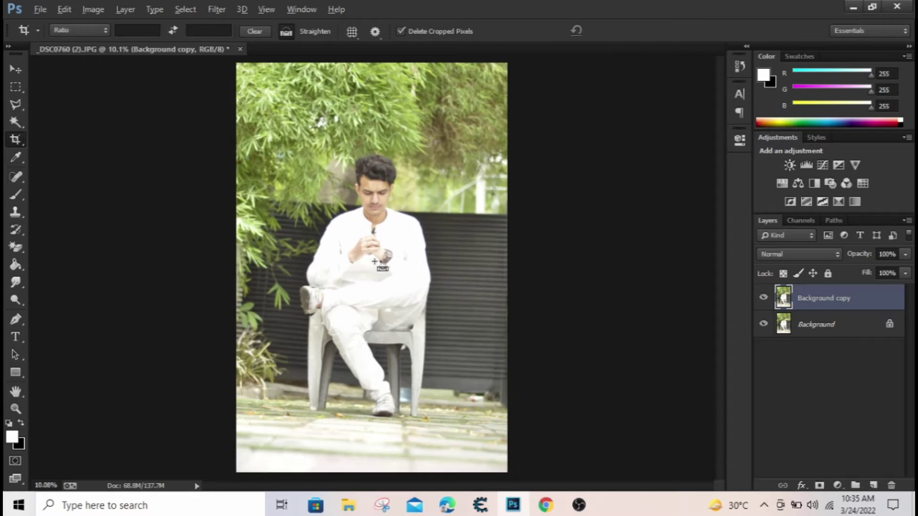
scroll(382, 268, up, 3)
scroll(374, 264, down, 3)
scroll(374, 265, up, 3)
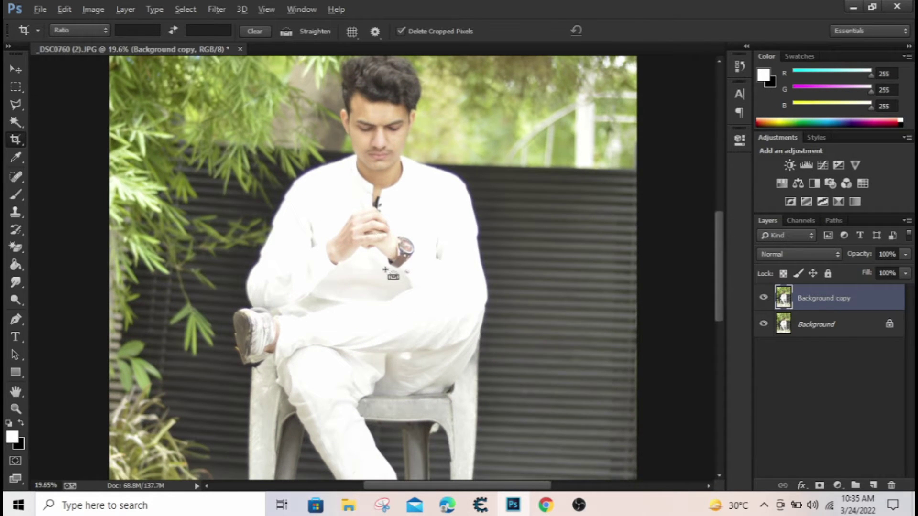
scroll(386, 272, down, 2)
scroll(387, 272, down, 1)
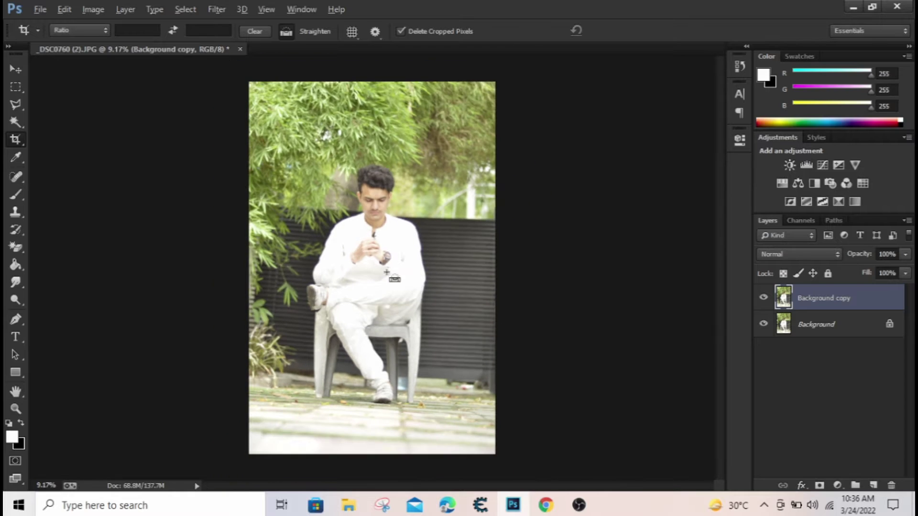
- Apply the Camera Raw filter to the Background copy layer with Highlights -36, Whites -36 and Blacks -11
click(217, 10)
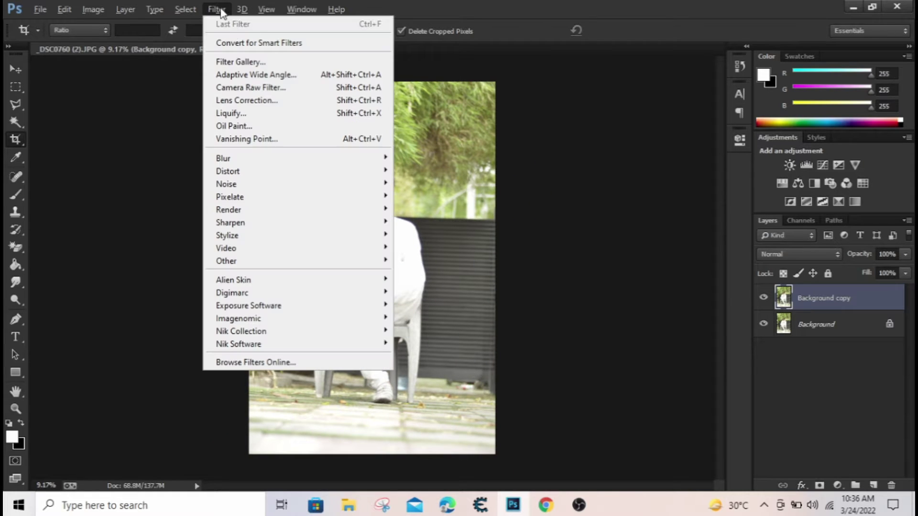
click(279, 91)
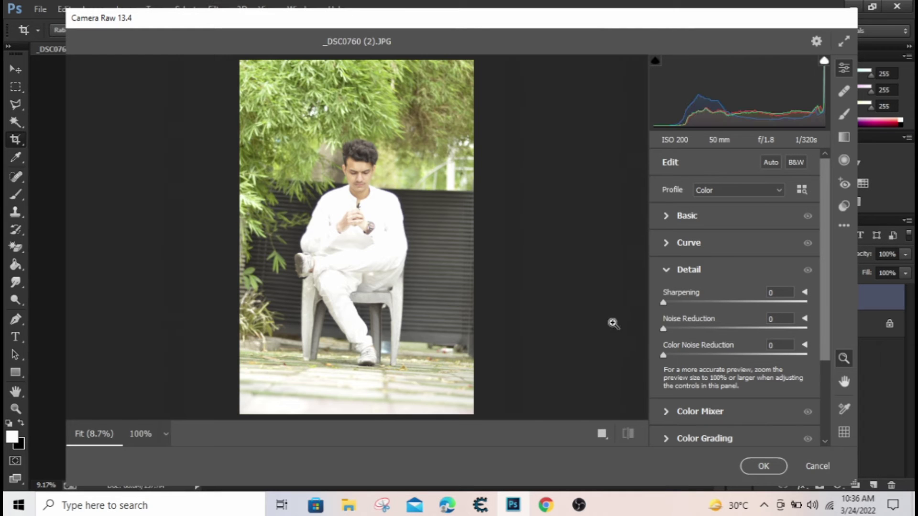
click(666, 216)
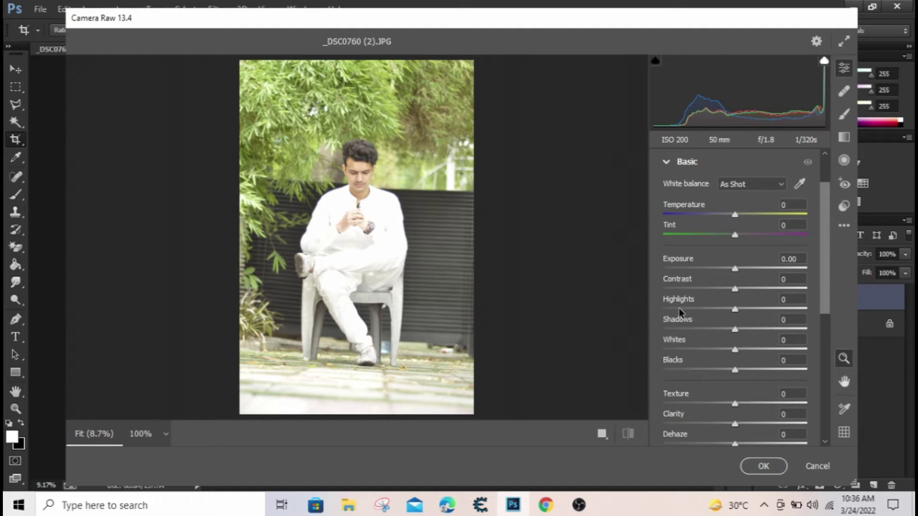
mouse_move(709, 310)
mouse_down()
mouse_move(692, 309)
mouse_move(715, 318)
mouse_move(681, 318)
mouse_move(796, 319)
mouse_move(710, 314)
mouse_up()
drag(734, 349, 706, 351)
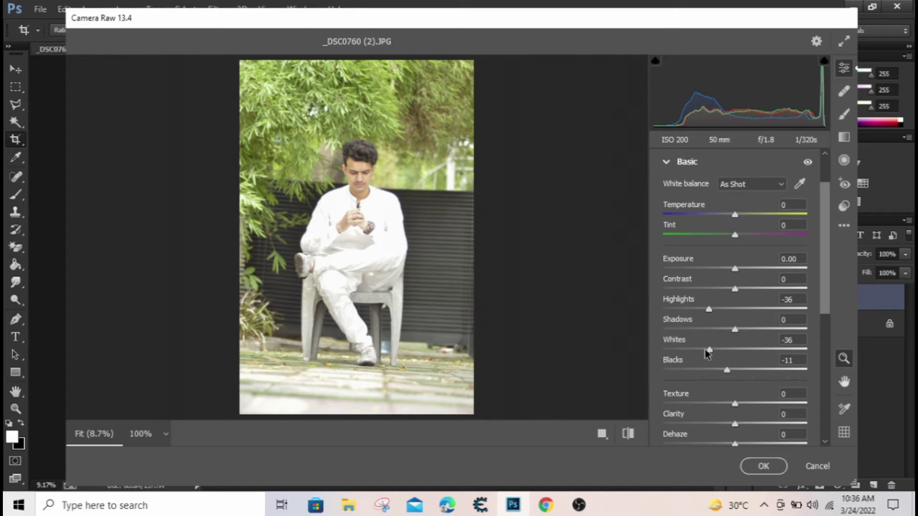
click(358, 255)
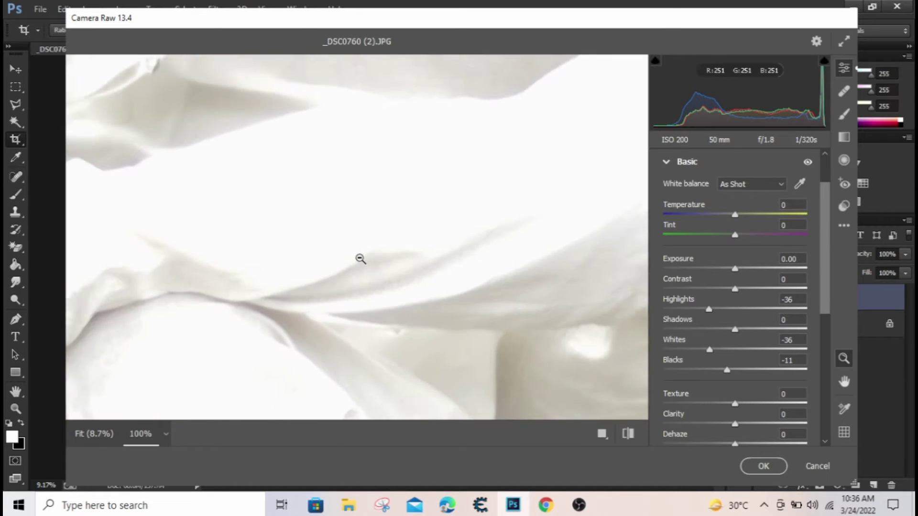
click(362, 246)
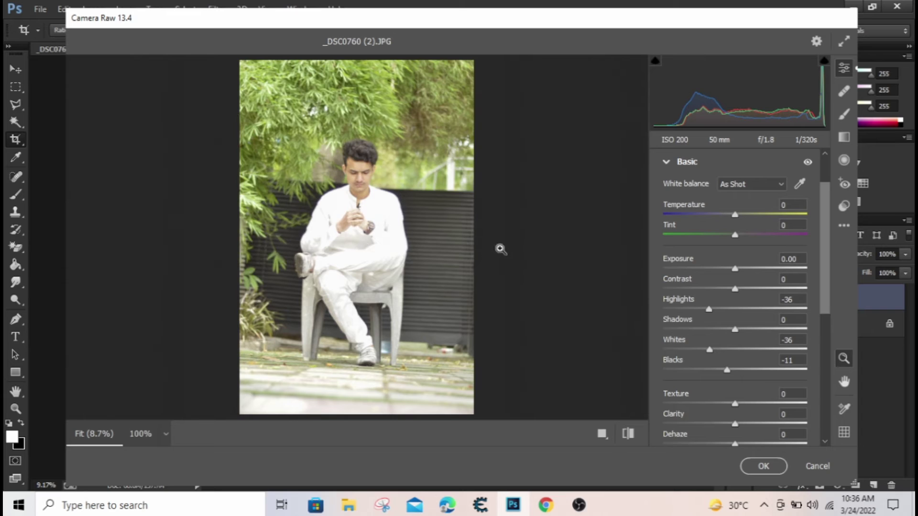
scroll(715, 382, down, 2)
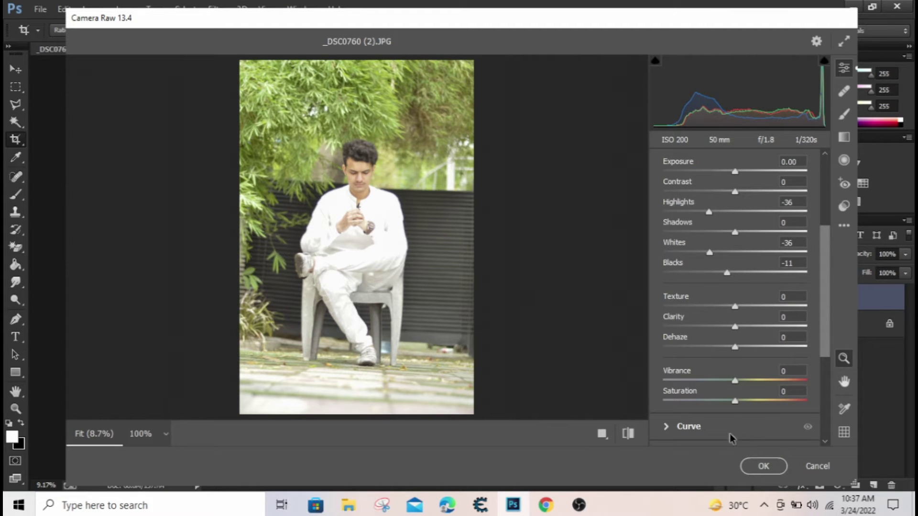
click(764, 467)
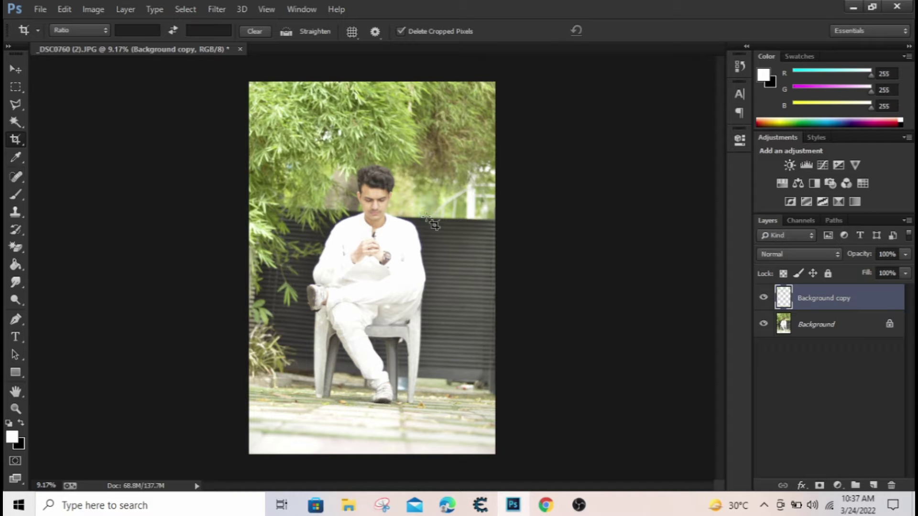
- Open the Camera Raw filter again for the same layer and look through its Curve, Optics and Geometry settings
scroll(403, 184, up, 5)
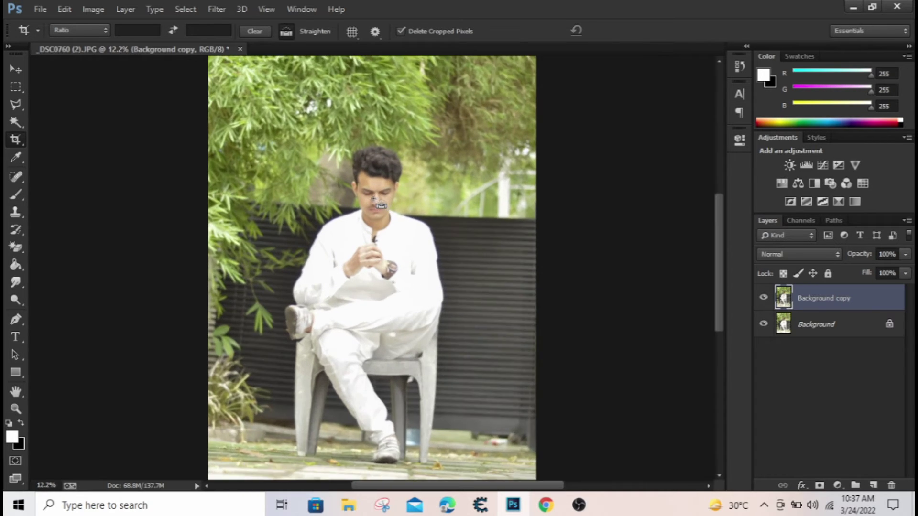
scroll(388, 217, down, 3)
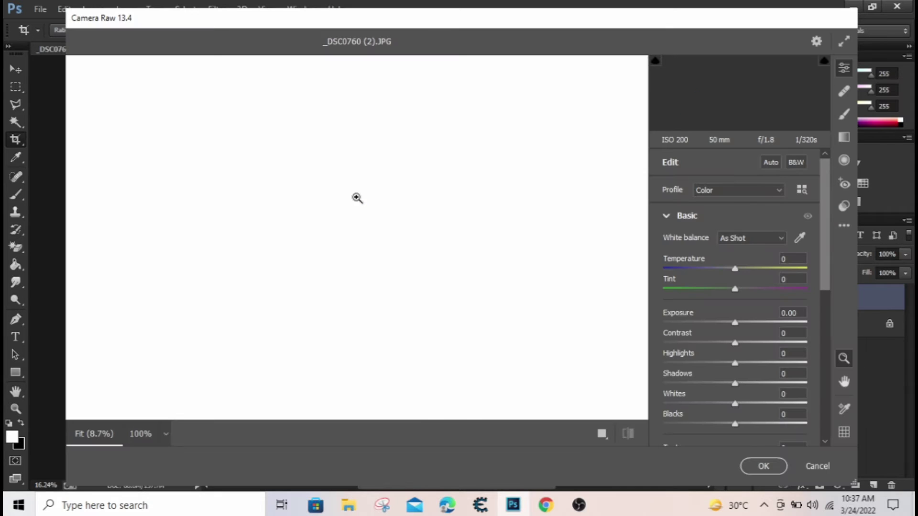
scroll(723, 339, down, 5)
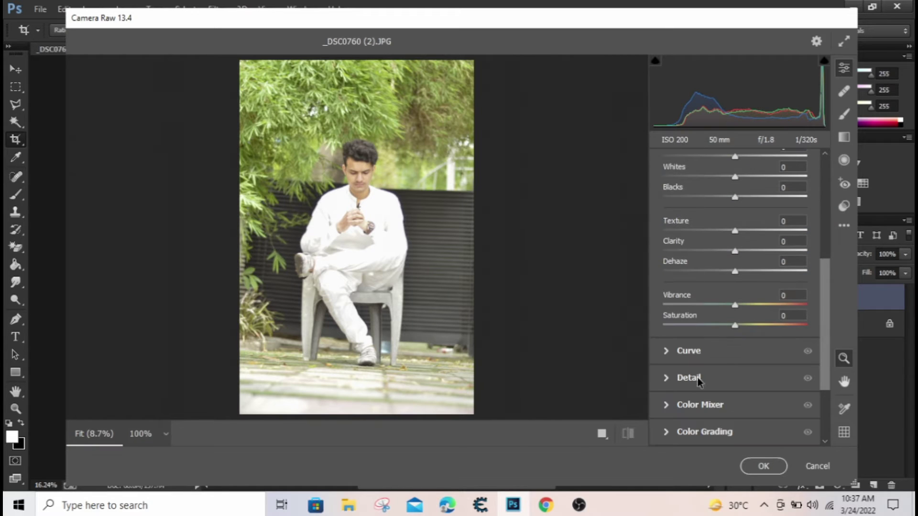
scroll(662, 330, up, 1)
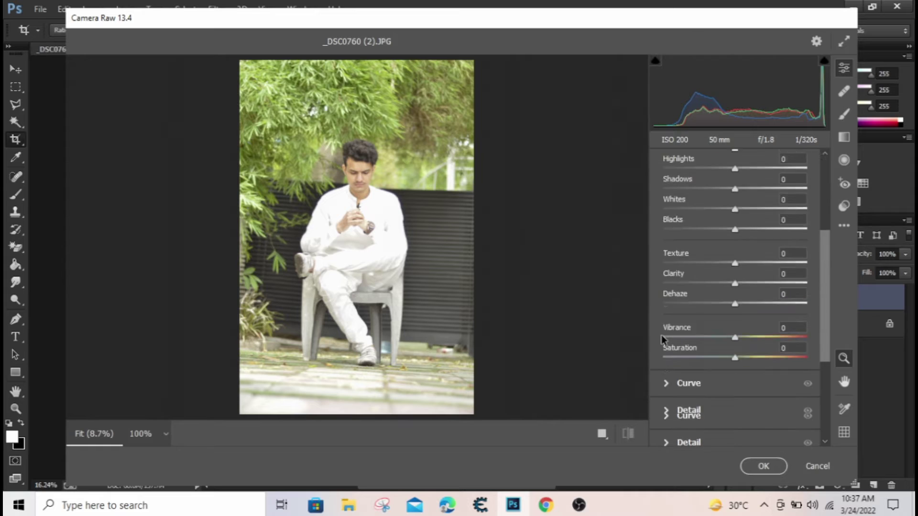
scroll(662, 335, down, 2)
click(667, 318)
scroll(667, 339, down, 5)
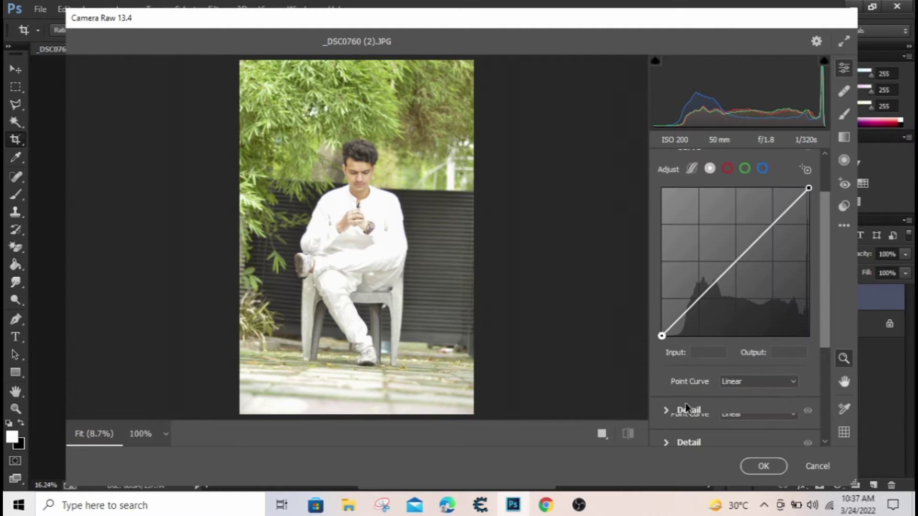
click(666, 353)
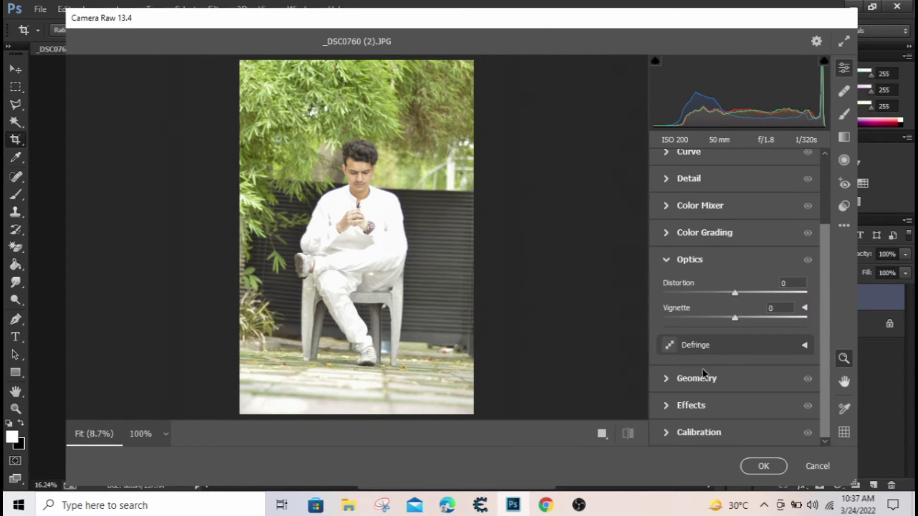
click(668, 379)
- Try a vignetting effect of -100 on the photo, then reset Vignetting to 0
click(676, 406)
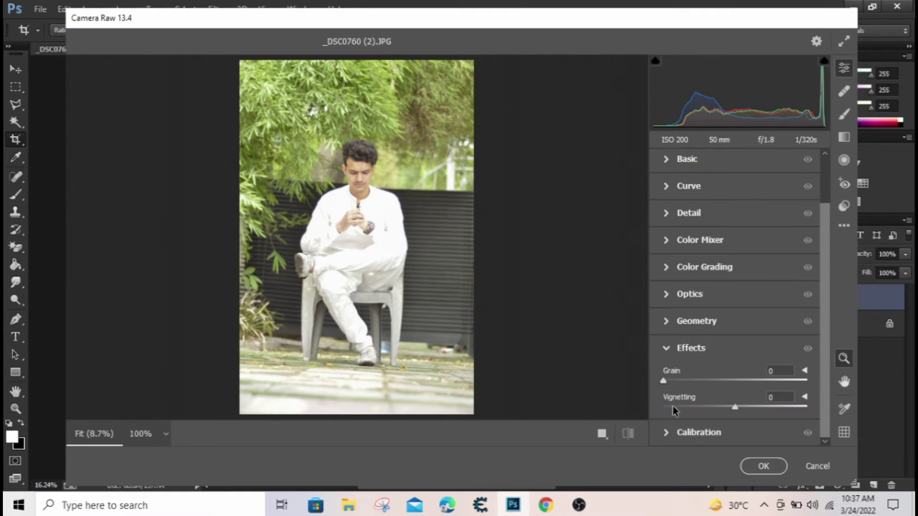
drag(675, 407, 629, 412)
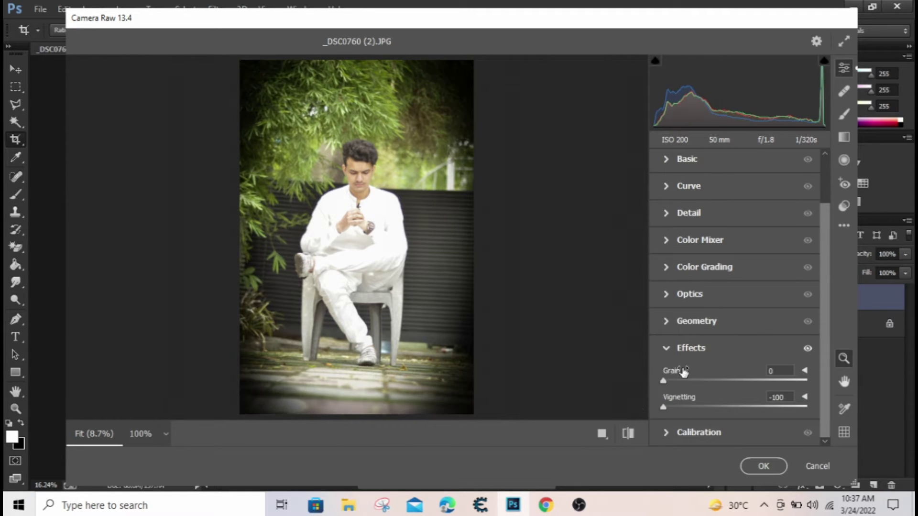
drag(715, 406, 739, 410)
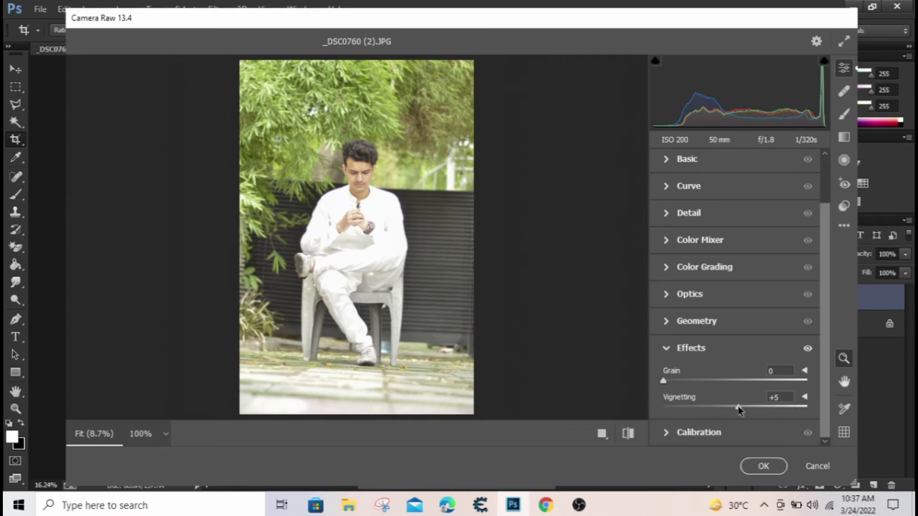
click(779, 395)
text(0)
- Try an Optics distortion of -98 on the photo and reset Distortion to 0
click(666, 295)
click(666, 293)
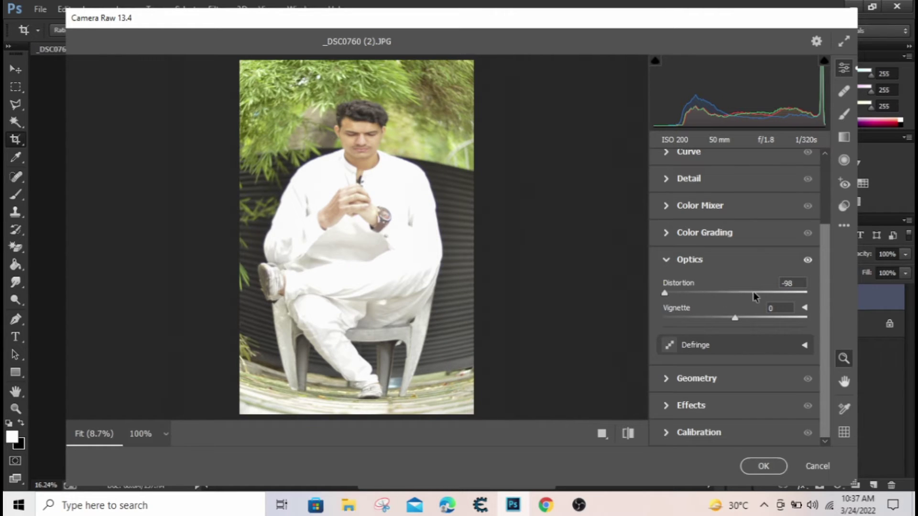
click(805, 282)
text(0)
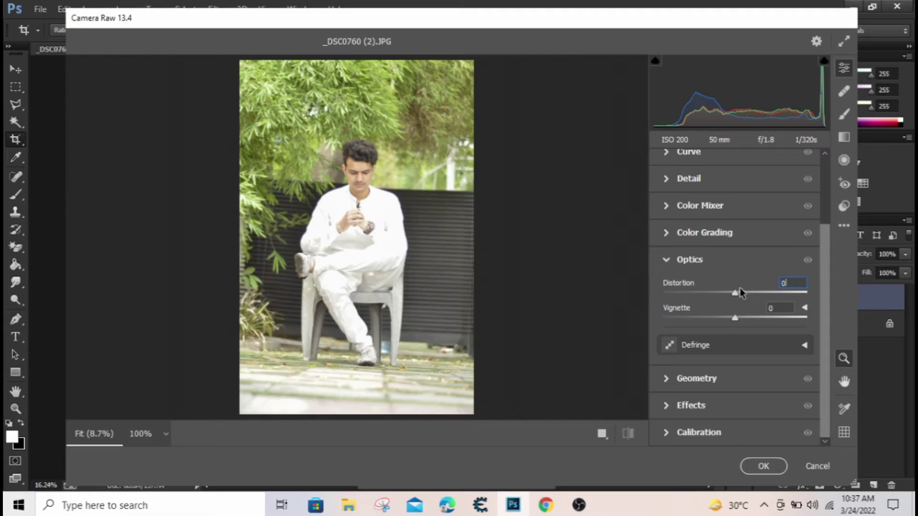
- Increase the photo's Sharpening in the Detail settings and apply the Camera Raw filter
scroll(689, 203, up, 1)
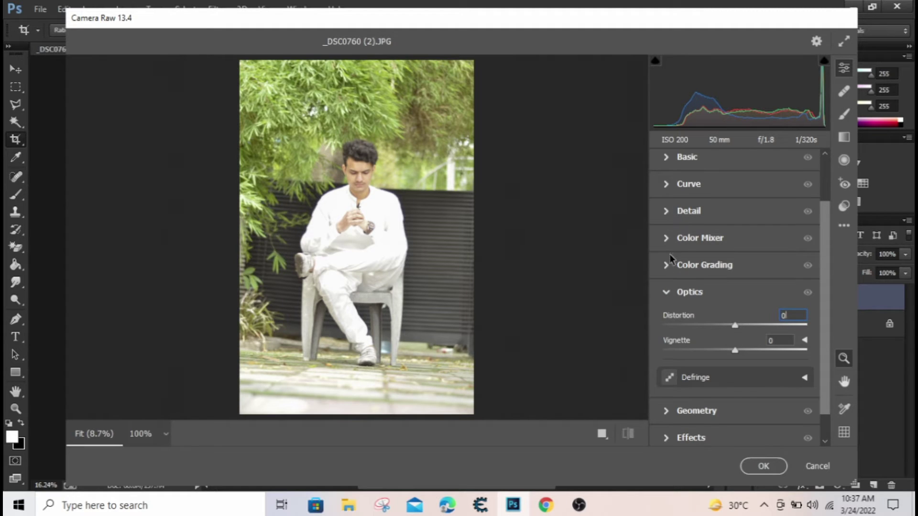
scroll(671, 221, up, 2)
click(684, 270)
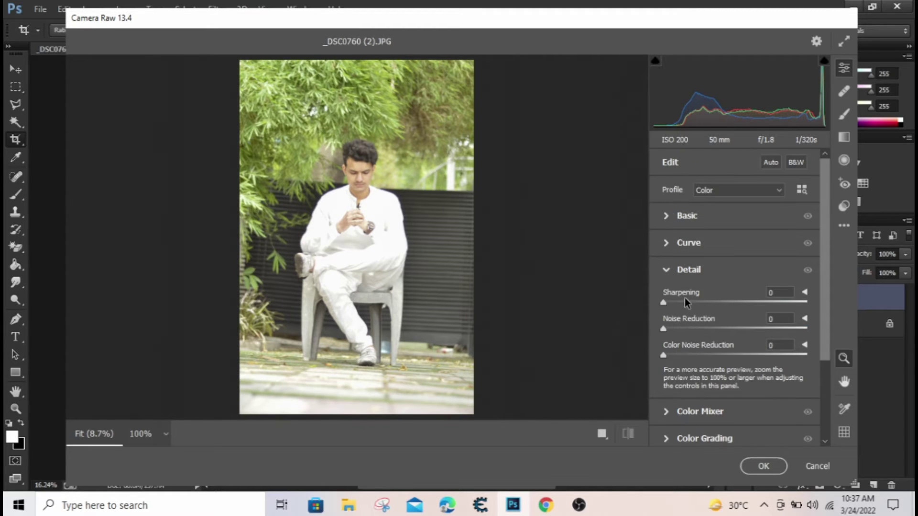
click(358, 154)
scroll(394, 240, down, 4)
scroll(406, 284, down, 2)
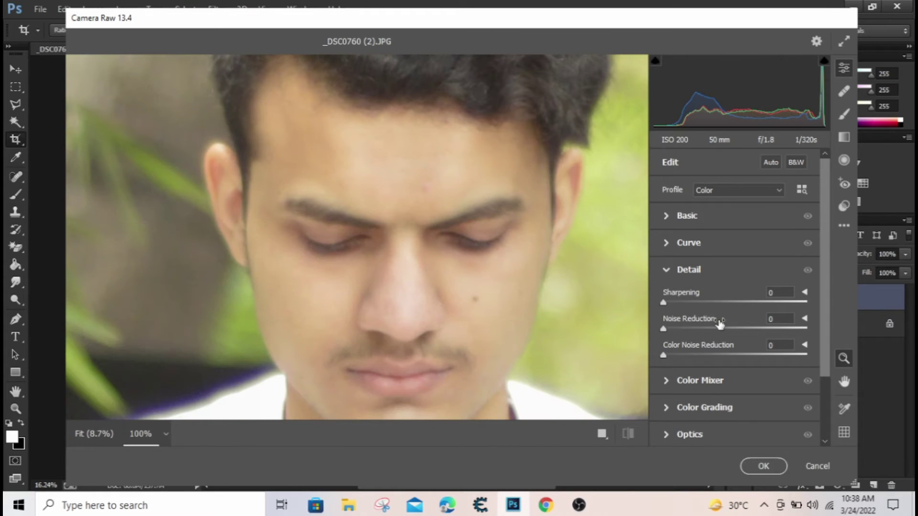
mouse_move(716, 304)
mouse_down()
mouse_move(748, 305)
mouse_move(733, 307)
mouse_up()
click(763, 461)
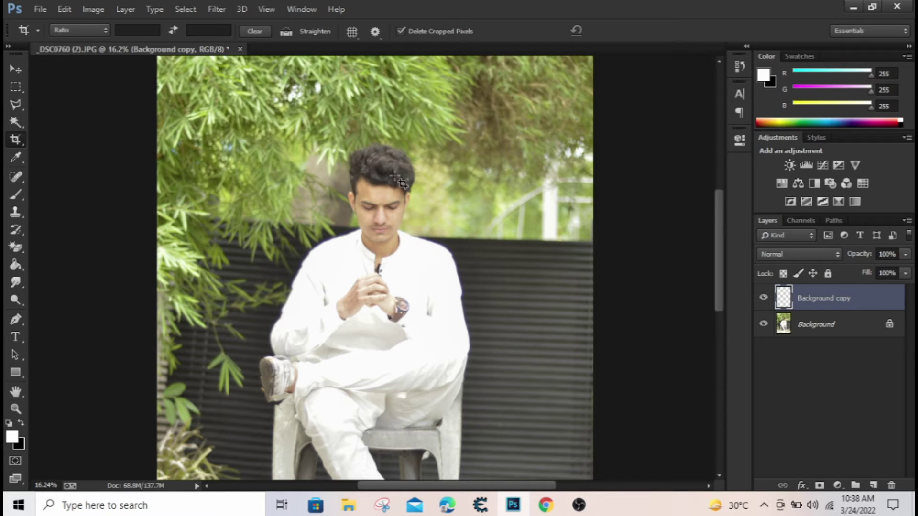
- Compare the edited photo with the original by toggling the visibility of the Background copy layer
scroll(402, 182, down, 1)
scroll(525, 237, up, 2)
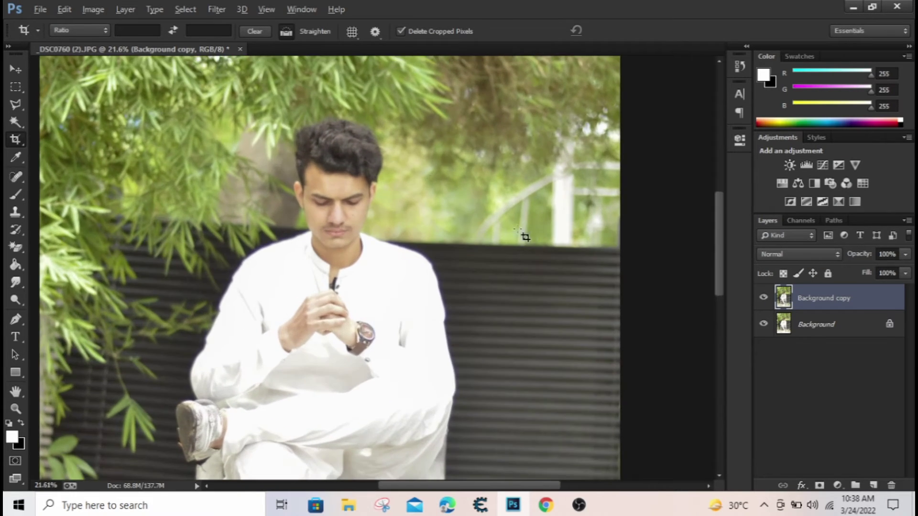
click(764, 297)
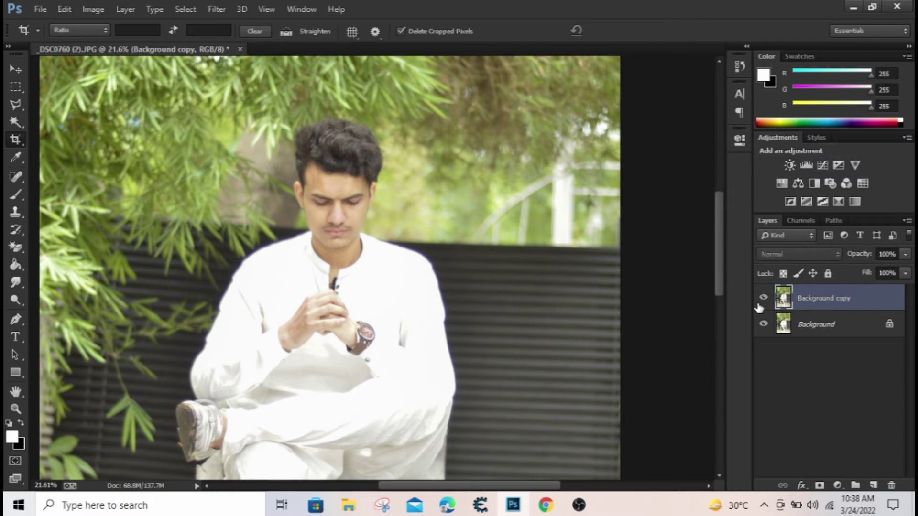
- Retouch the hair above the forehead with a size 50 Content-Aware Spot Healing Brush on the Background copy layer
scroll(294, 149, up, 2)
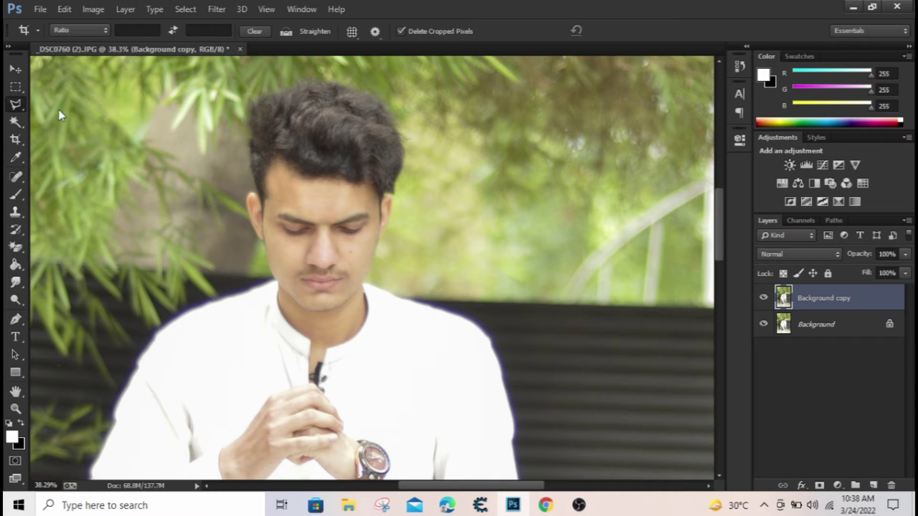
key(l)
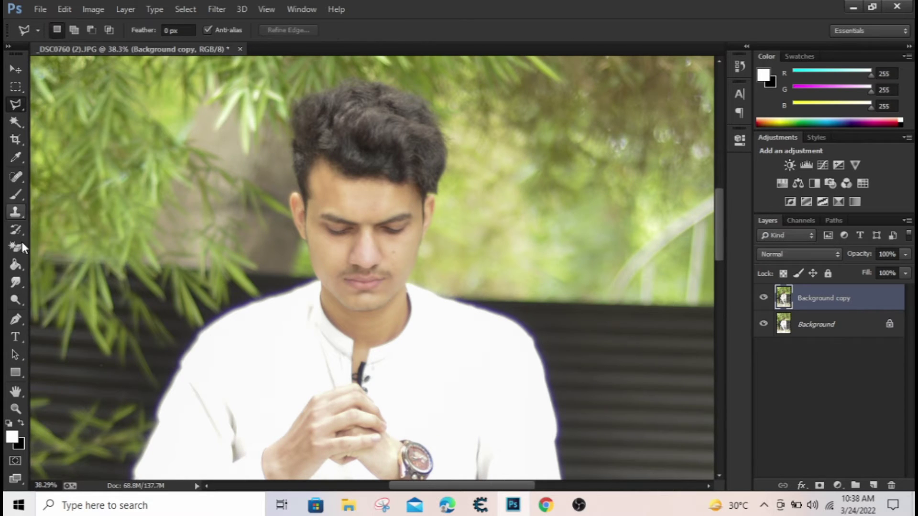
click(18, 177)
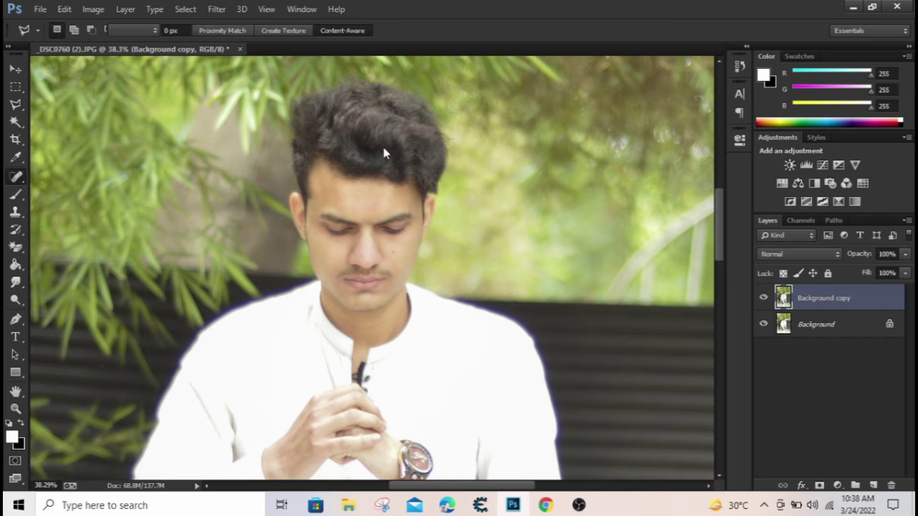
scroll(410, 158, up, 4)
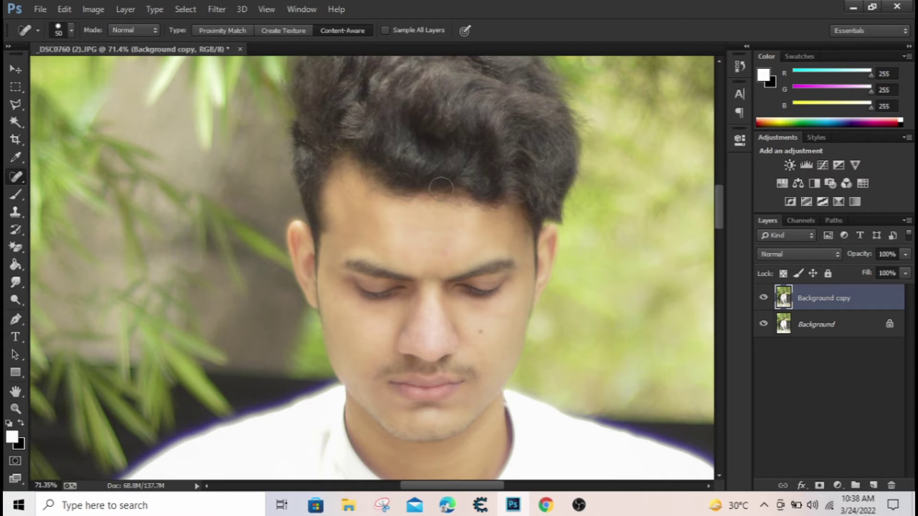
scroll(403, 191, up, 3)
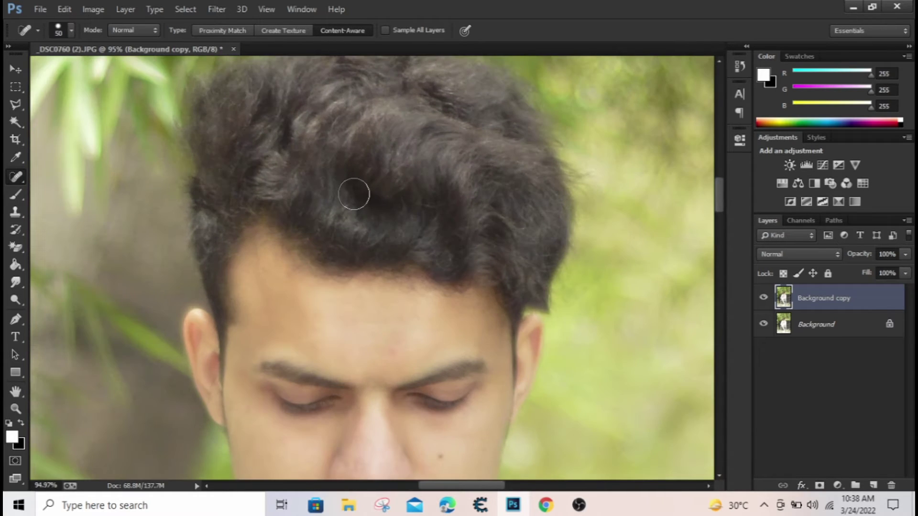
drag(356, 193, 403, 209)
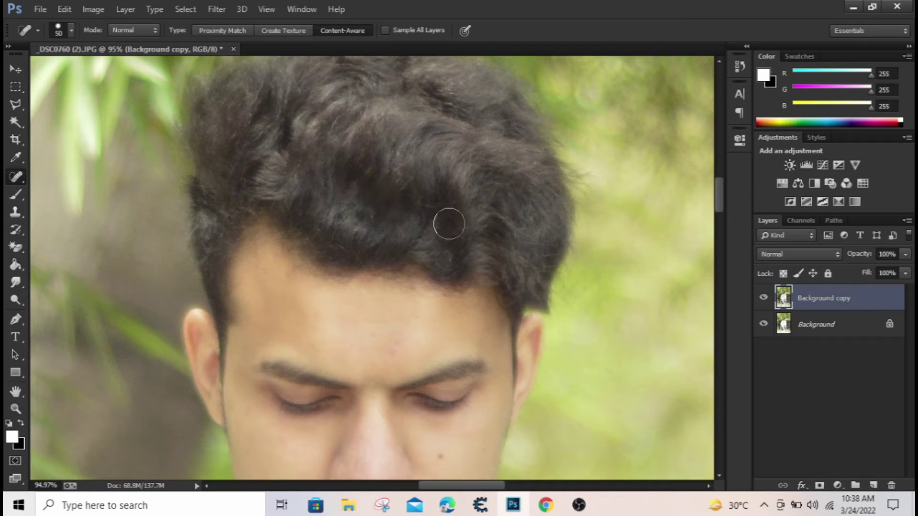
drag(356, 178, 411, 210)
mouse_move(344, 179)
mouse_down()
mouse_move(370, 202)
mouse_move(443, 214)
mouse_up()
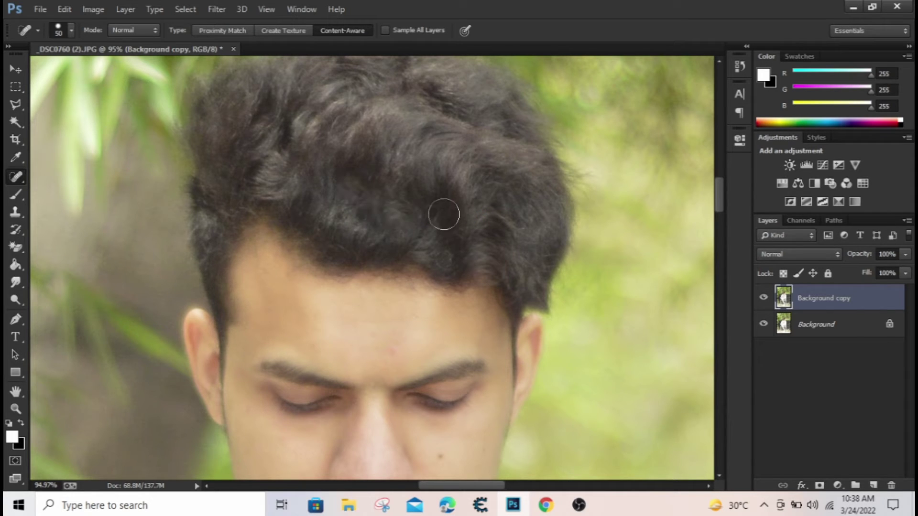
- Examine the retouched portrait at several magnifications, from the hair and face to the full seated figure
scroll(466, 249, down, 5)
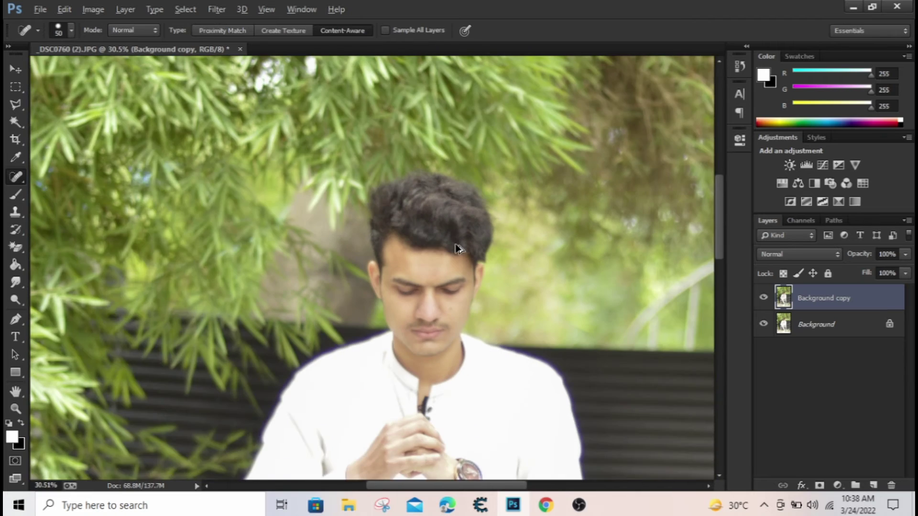
scroll(457, 248, down, 4)
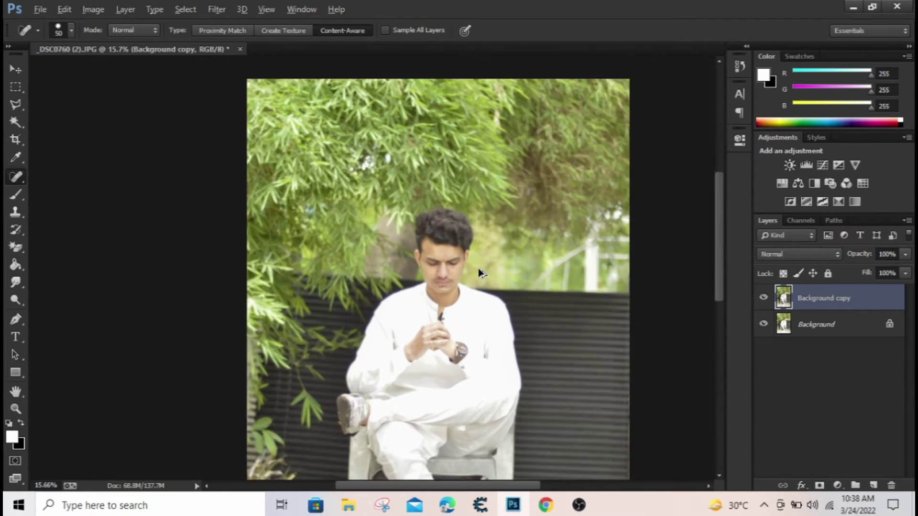
scroll(481, 272, up, 2)
scroll(483, 267, down, 2)
scroll(489, 260, up, 2)
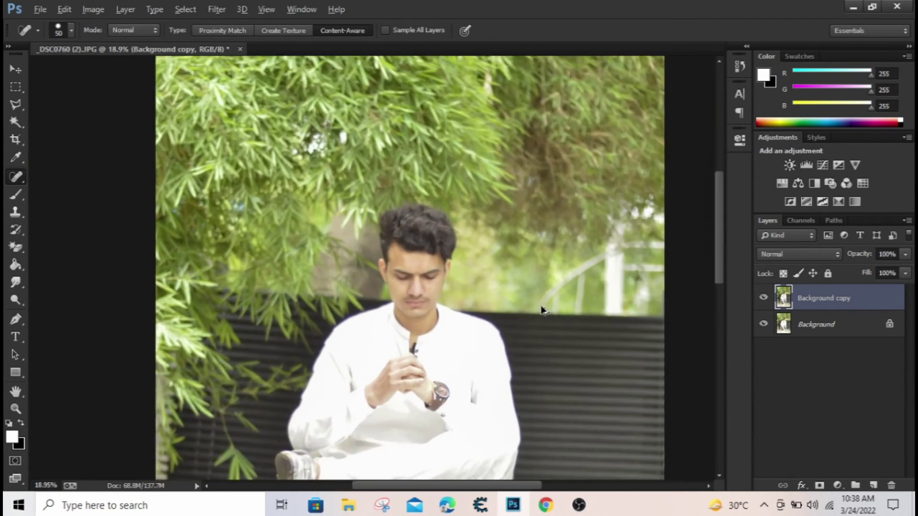
scroll(479, 287, down, 4)
scroll(378, 256, up, 1)
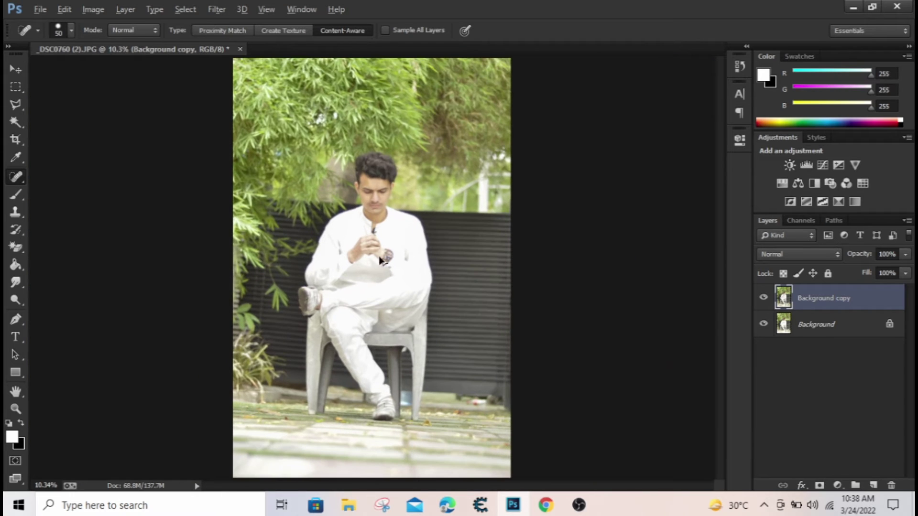
scroll(380, 198, up, 1)
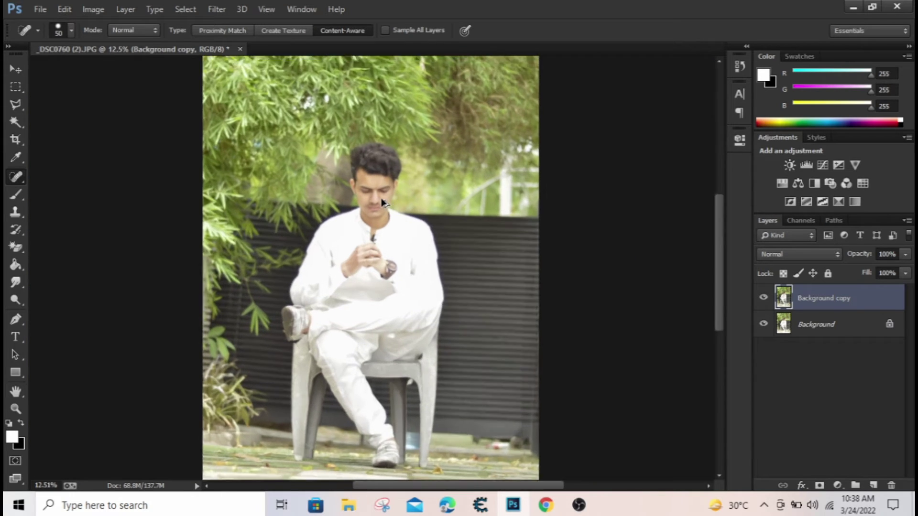
scroll(382, 199, down, 2)
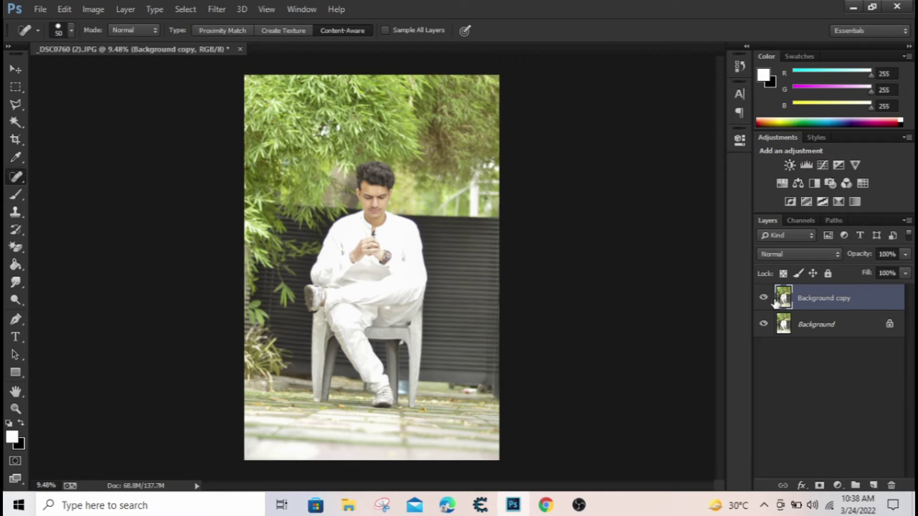
- Duplicate the Background copy layer twice and apply a Gaussian Blur with a 2.1-pixel radius to Background copy 2
key(ctrl+j)
key(ctrl+j)
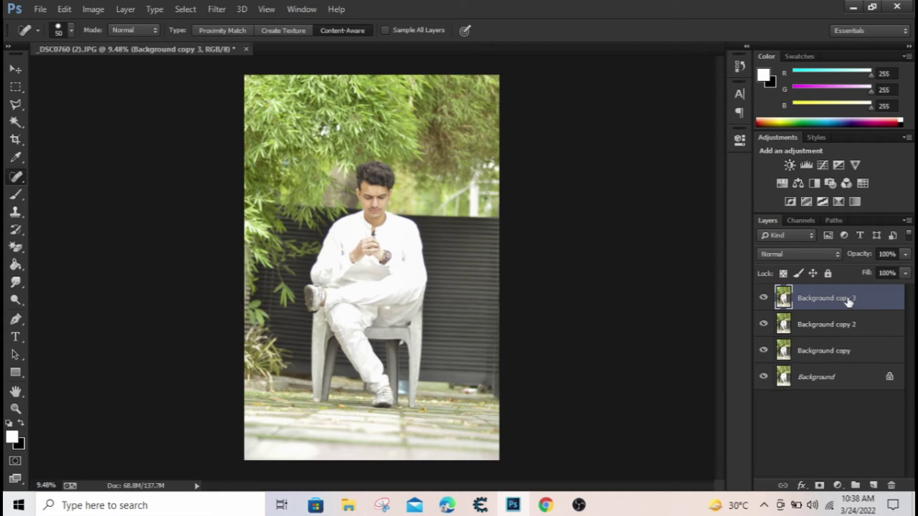
click(859, 331)
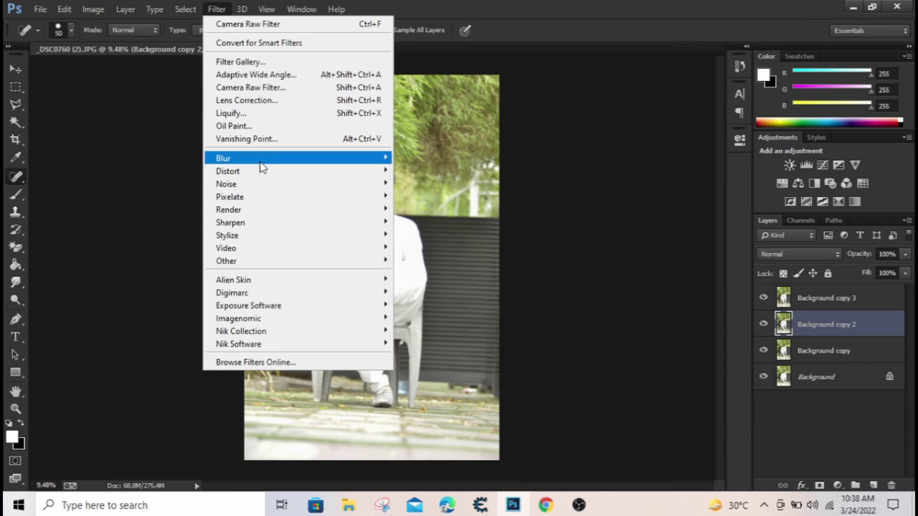
mouse_move(260, 164)
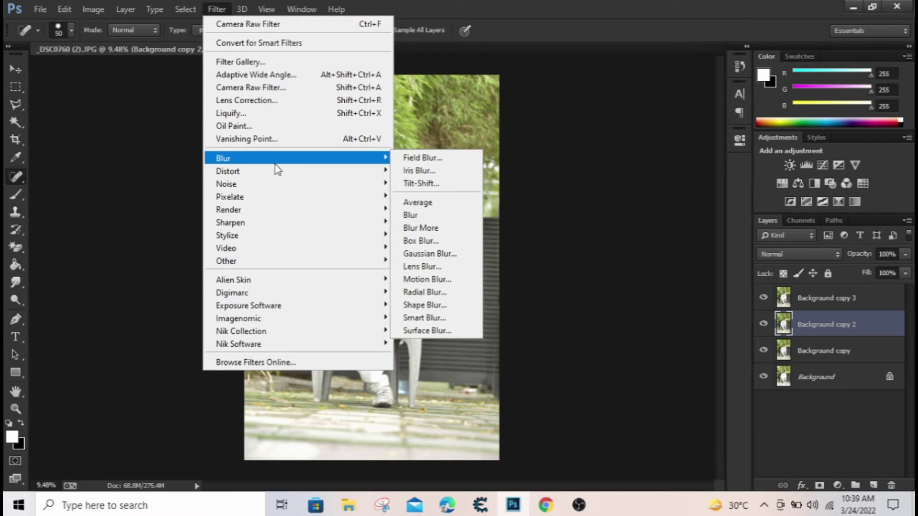
click(439, 255)
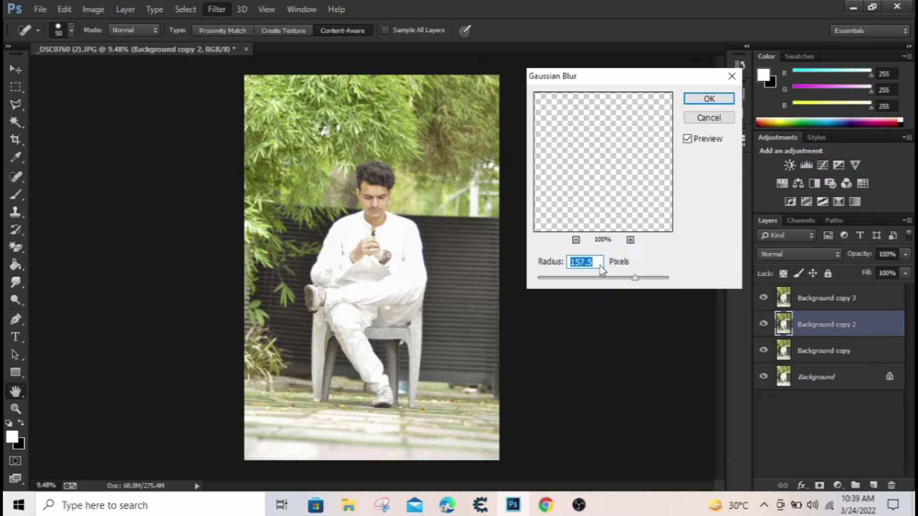
drag(571, 279, 549, 281)
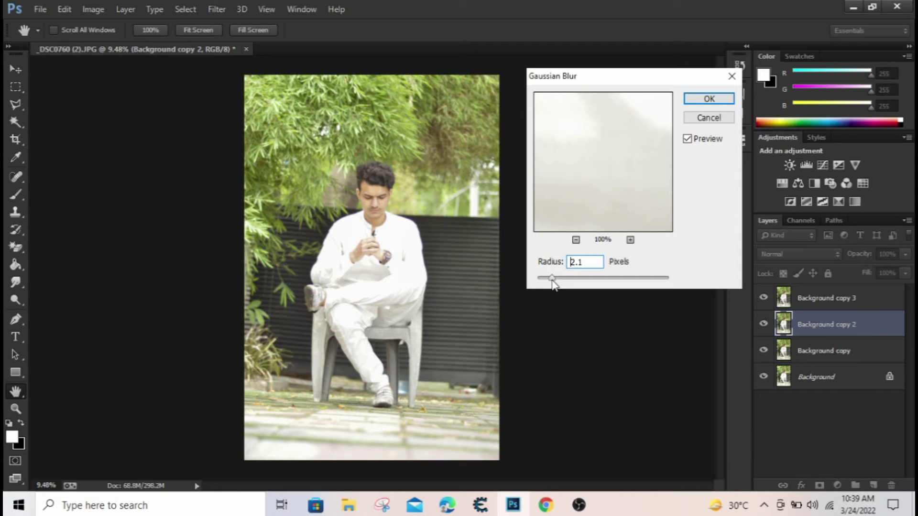
click(709, 98)
key(j)
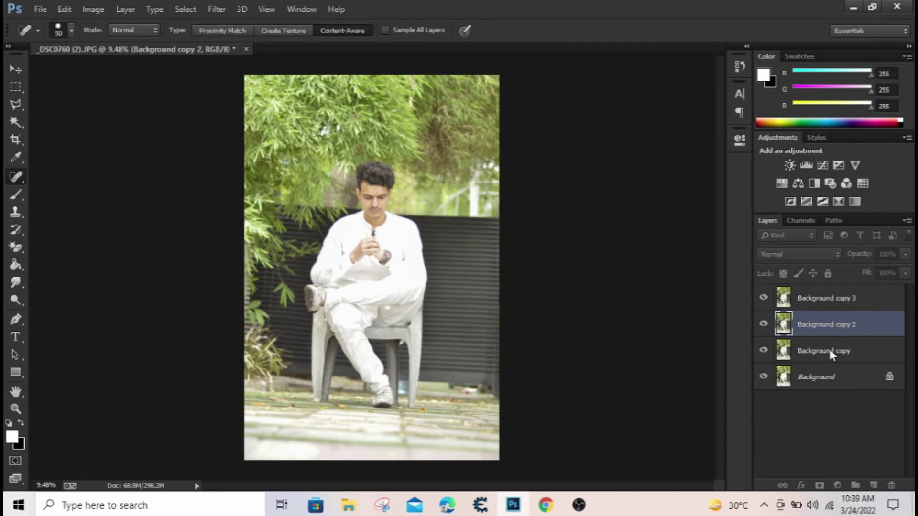
- Apply a High Pass filter with a 1.2-pixel radius to Background copy 3 and set its blend mode to Linear Light
click(834, 301)
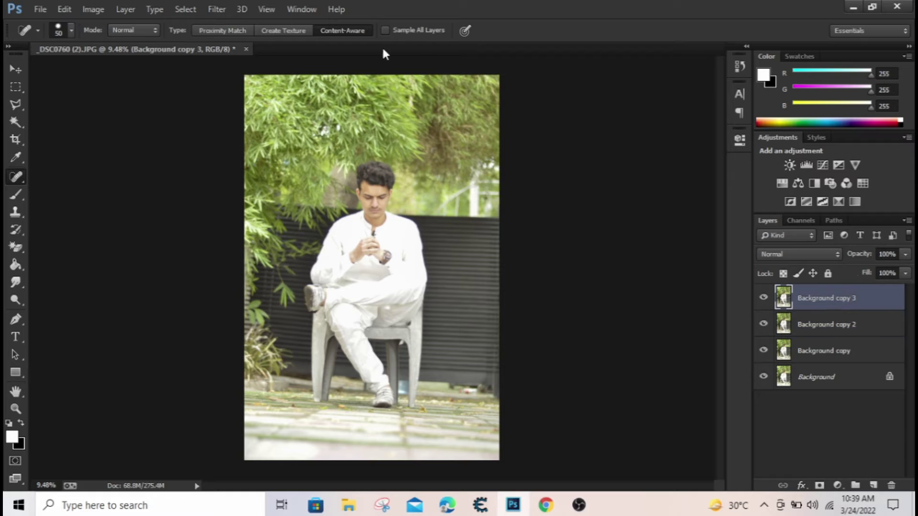
click(230, 9)
mouse_move(263, 265)
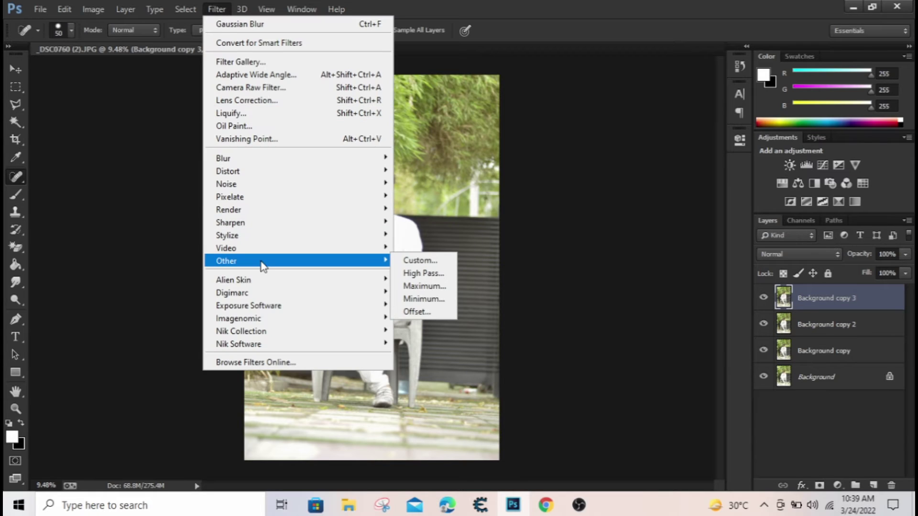
click(437, 272)
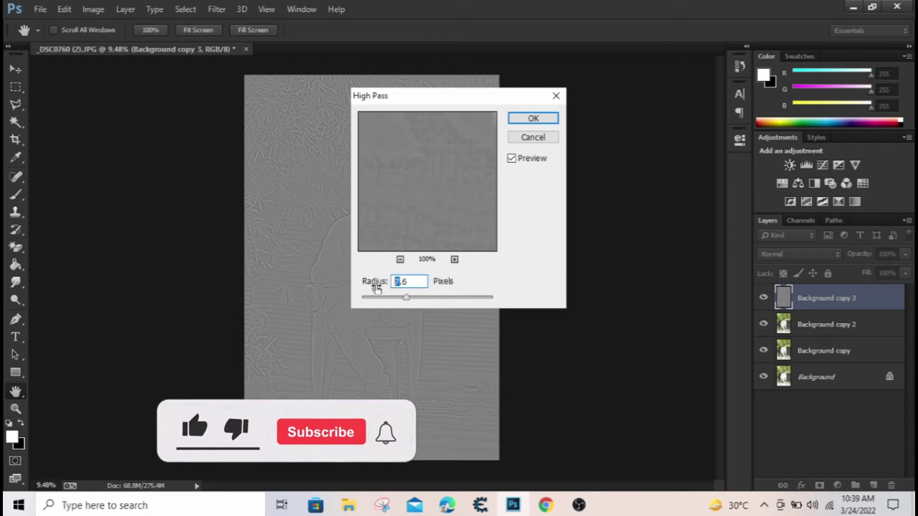
drag(377, 285, 406, 282)
double_click(407, 282)
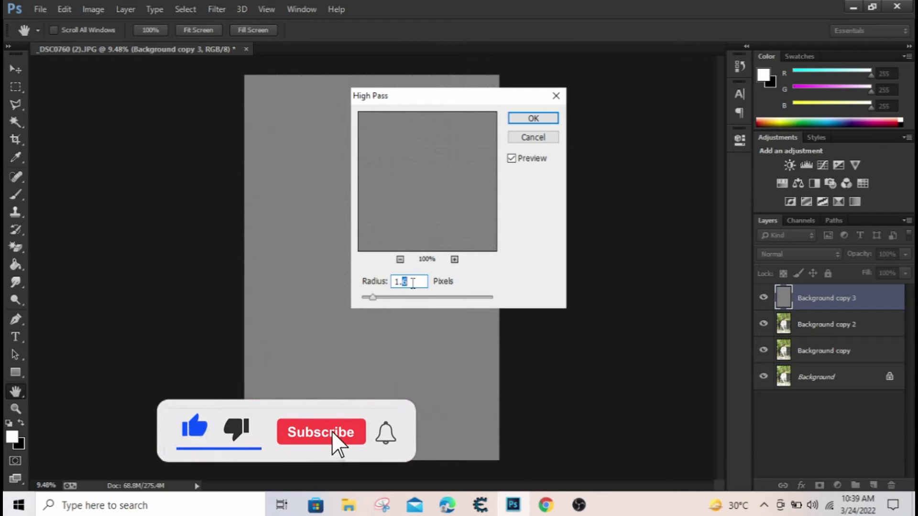
text(1.2)
click(529, 119)
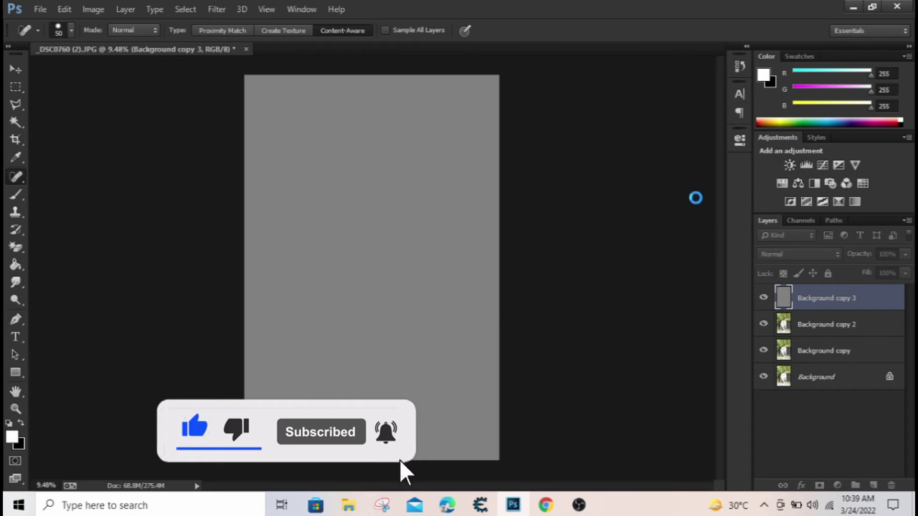
click(796, 255)
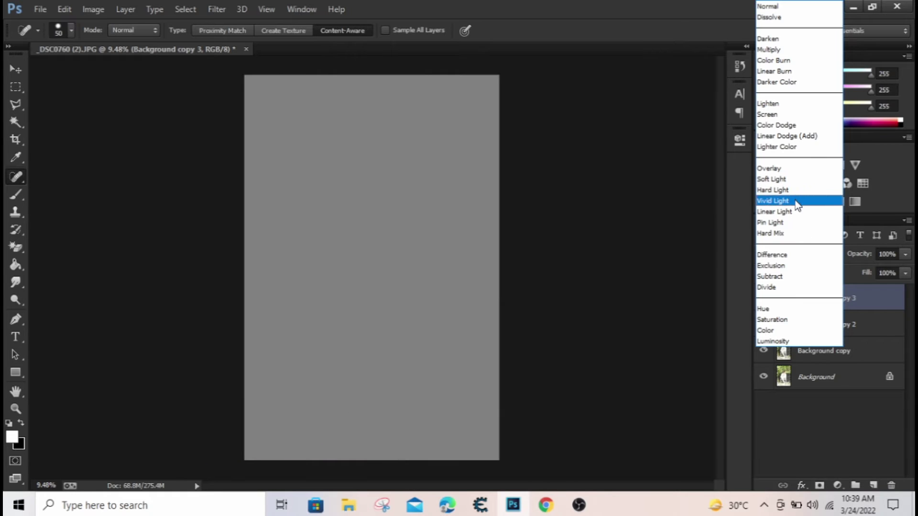
click(793, 212)
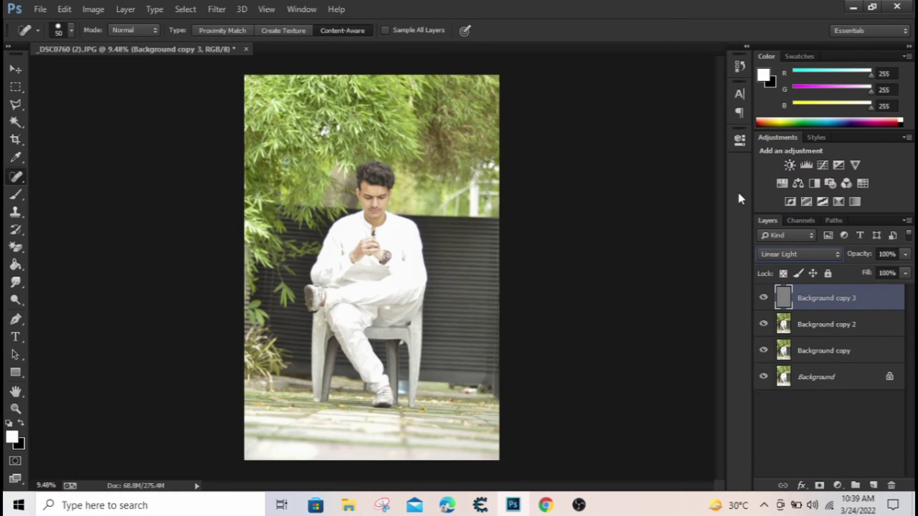
- Smooth the forehead skin on the Background copy 2 layer using the Mixer Brush at sizes 60 to 80
click(875, 317)
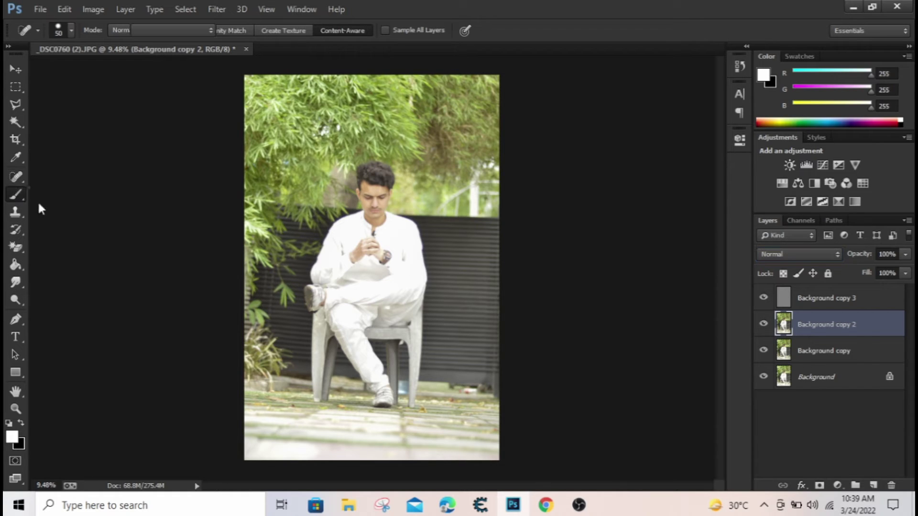
click(14, 196)
click(60, 231)
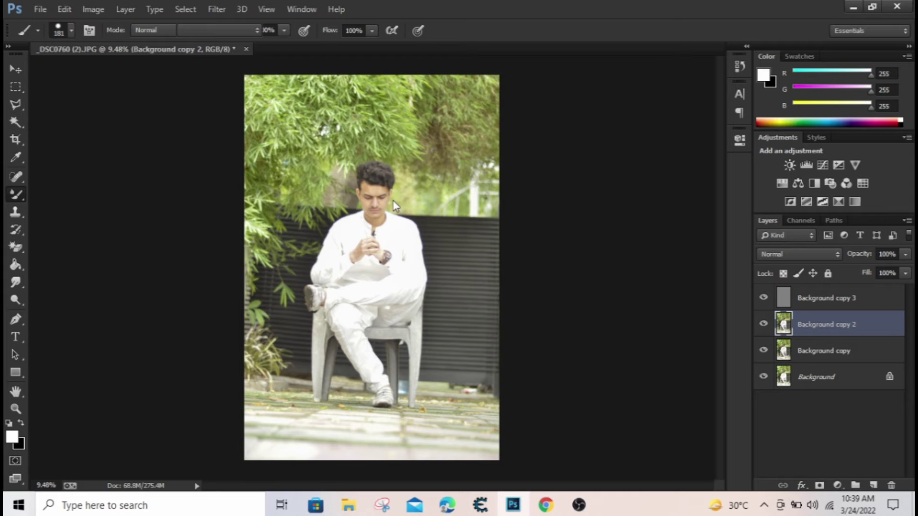
scroll(395, 206, up, 3)
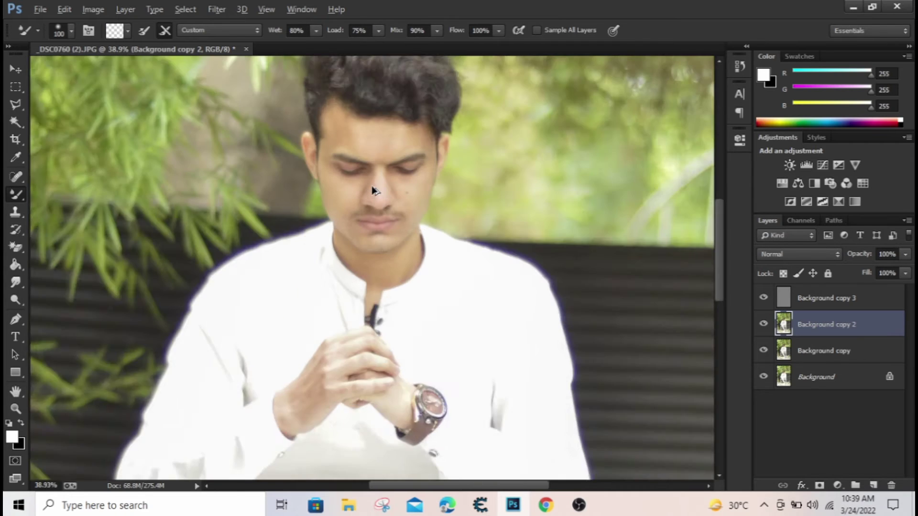
scroll(372, 185, up, 4)
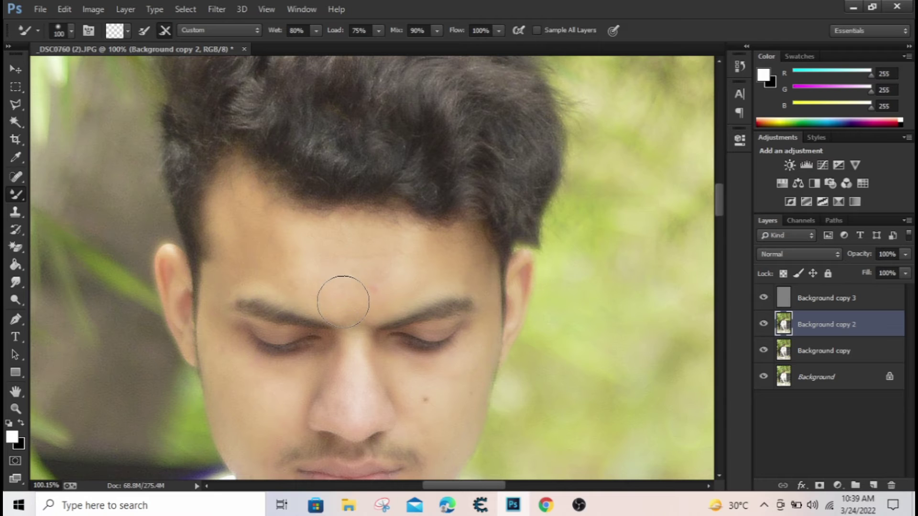
click(255, 254)
key(bracketleft)
key(bracketleft)
key(bracketleft)
key(bracketleft)
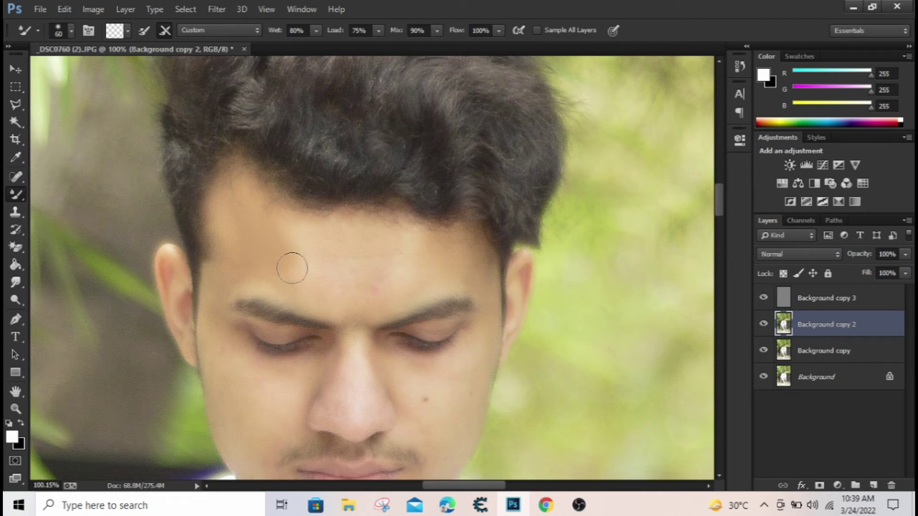
key(bracketright)
key(bracketright)
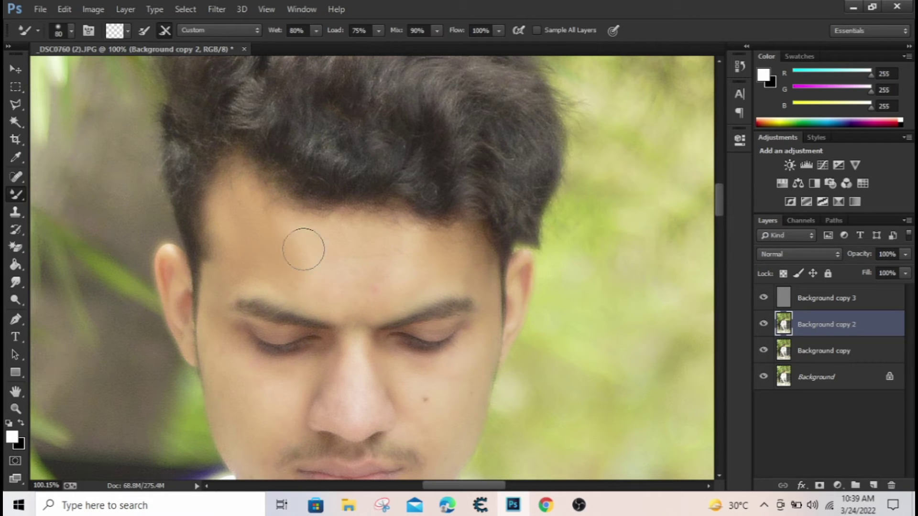
mouse_move(303, 249)
mouse_down()
mouse_move(380, 265)
mouse_move(419, 246)
mouse_move(351, 252)
mouse_move(338, 264)
mouse_move(413, 250)
mouse_move(405, 272)
mouse_move(435, 242)
mouse_move(453, 258)
mouse_up()
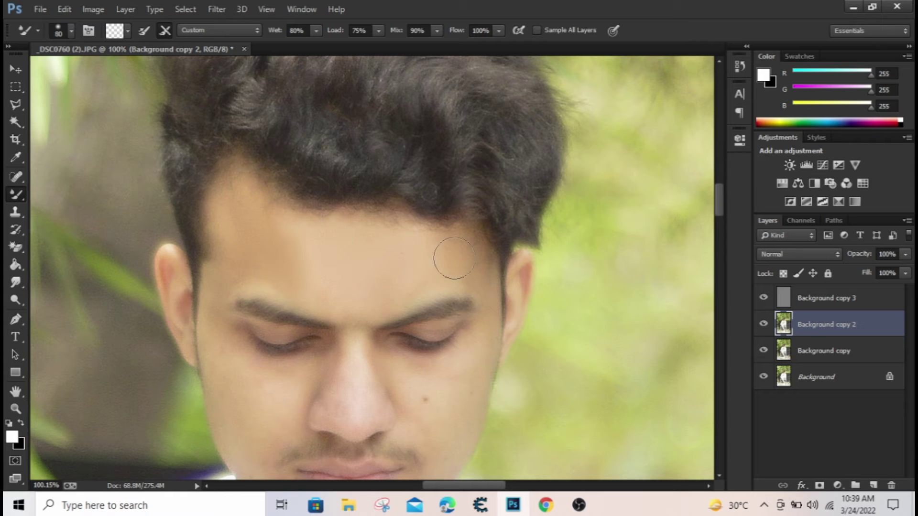
- Blend the skin around the eyes and on the cheeks with the Mixer Brush at sizes 60 to 70
key(bracketleft)
scroll(476, 277, down, 2)
key(bracketleft)
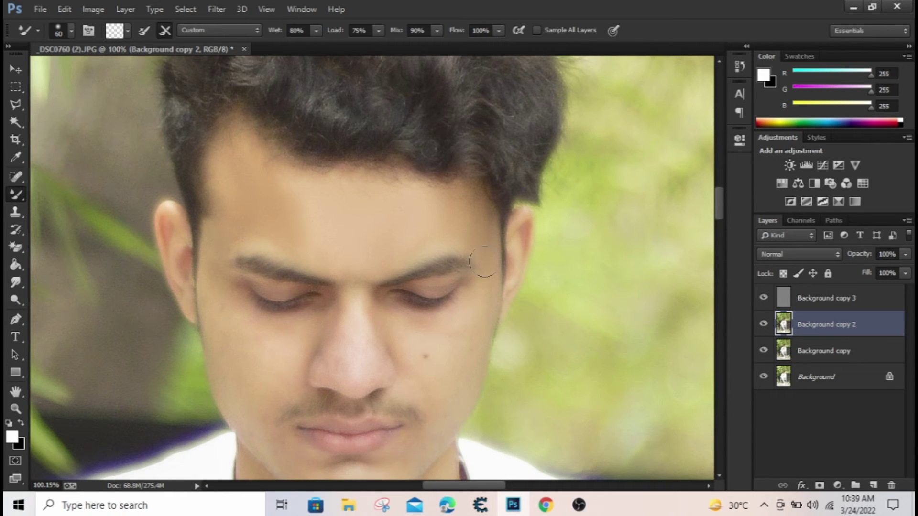
key(bracketright)
key(bracketright)
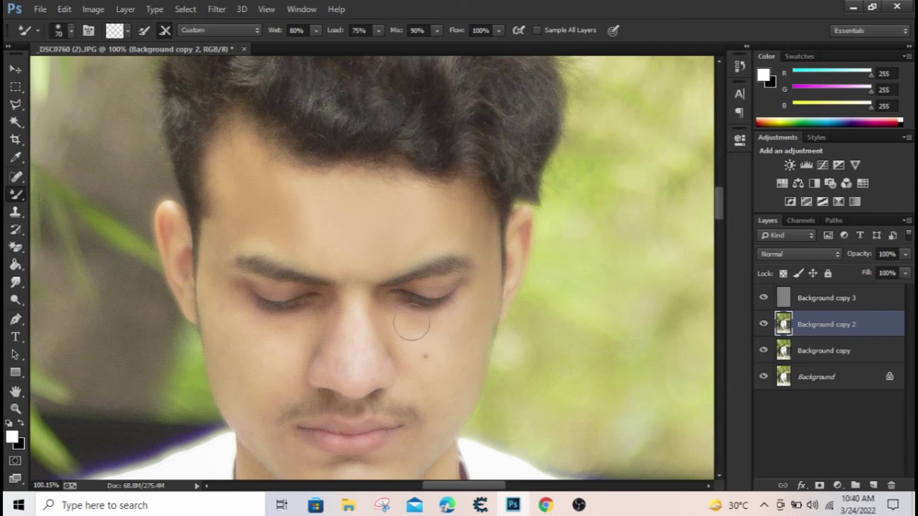
scroll(471, 317, down, 2)
key(bracketleft)
key(bracketleft)
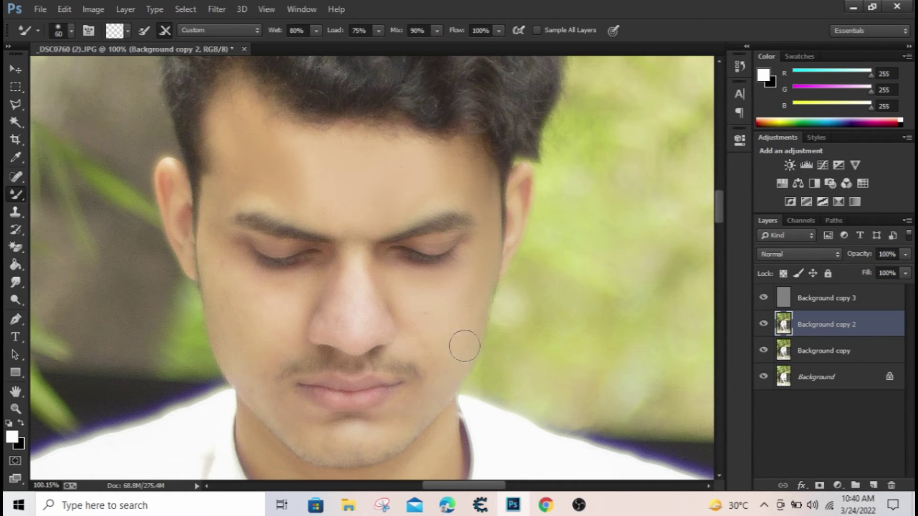
- Smooth the skin on the nose and around the mouth with a size 60 Mixer Brush
key(bracketright)
scroll(428, 336, down, 1)
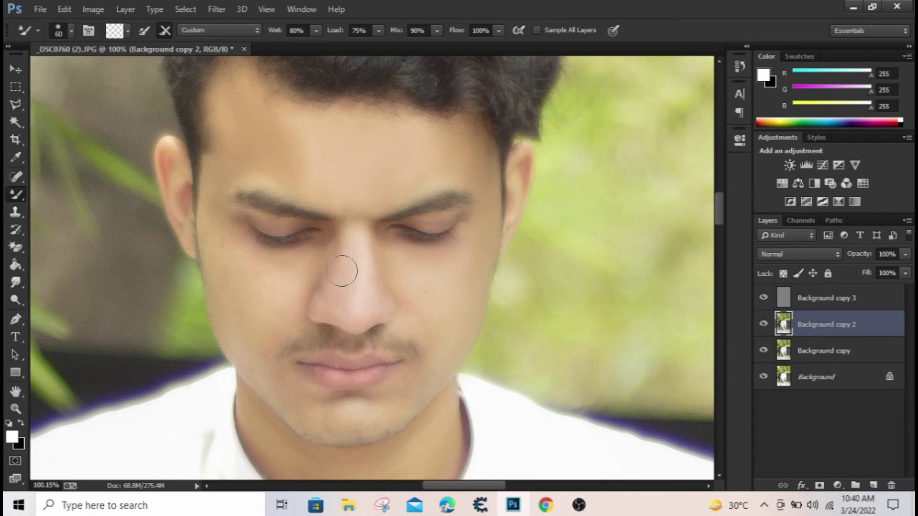
key(bracketleft)
key(bracketright)
scroll(301, 371, down, 1)
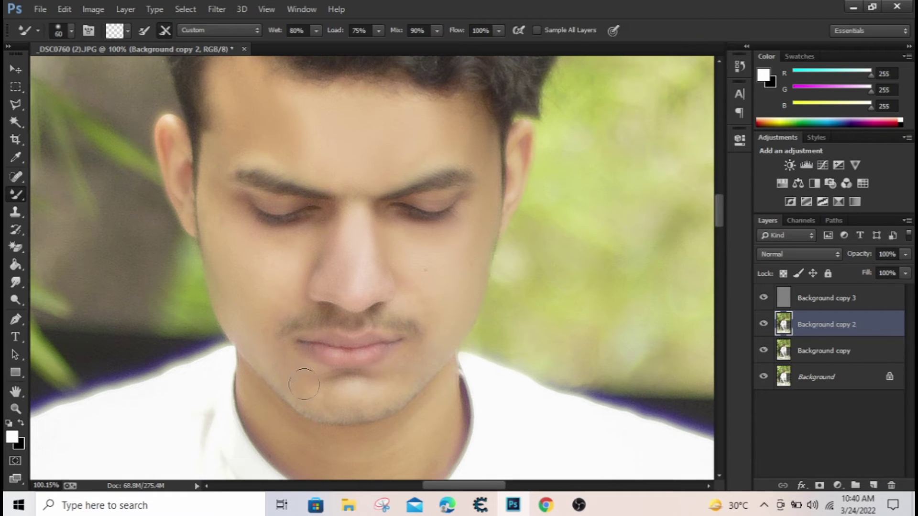
- Smooth the skin of the chin, neck and clasped hands with the size 60 Mixer Brush
scroll(267, 247, down, 6)
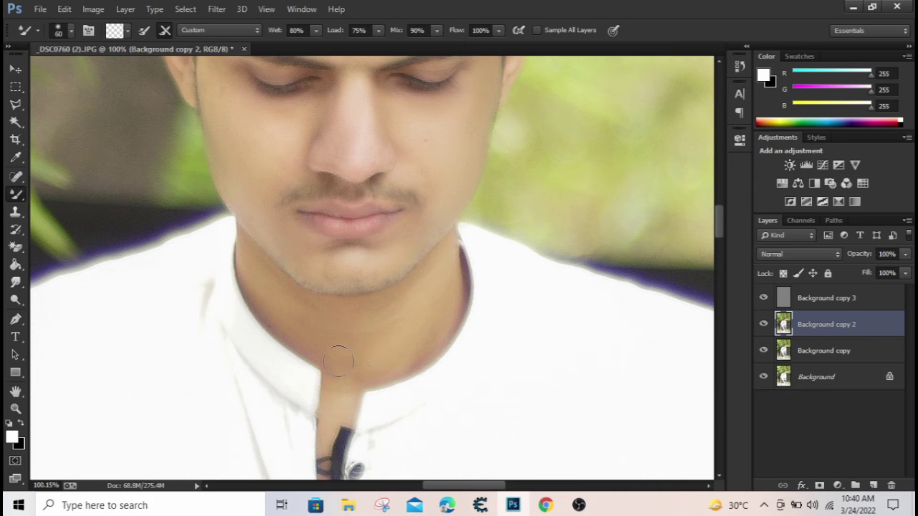
scroll(338, 361, down, 1)
alt+scroll(322, 344, down, 2)
scroll(354, 199, down, 3)
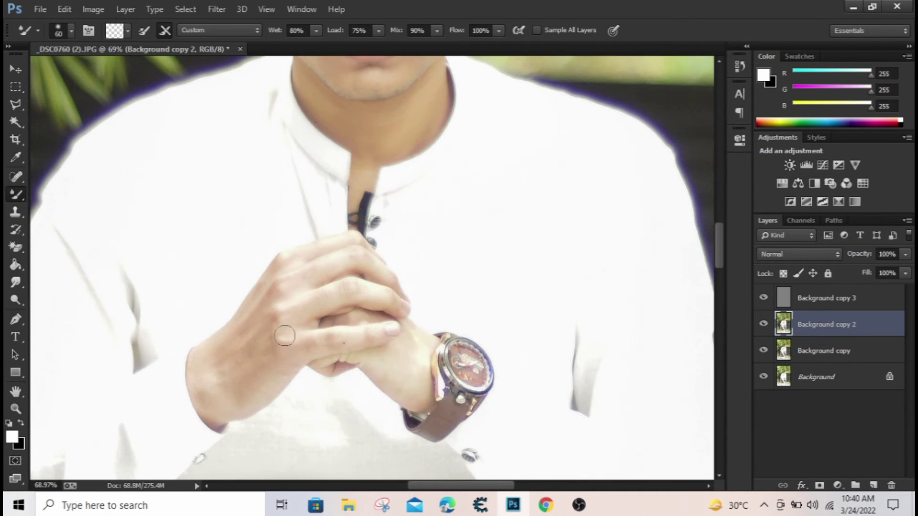
- Flatten all layers into a single Background layer and duplicate it as a new layer
scroll(285, 336, down, 6)
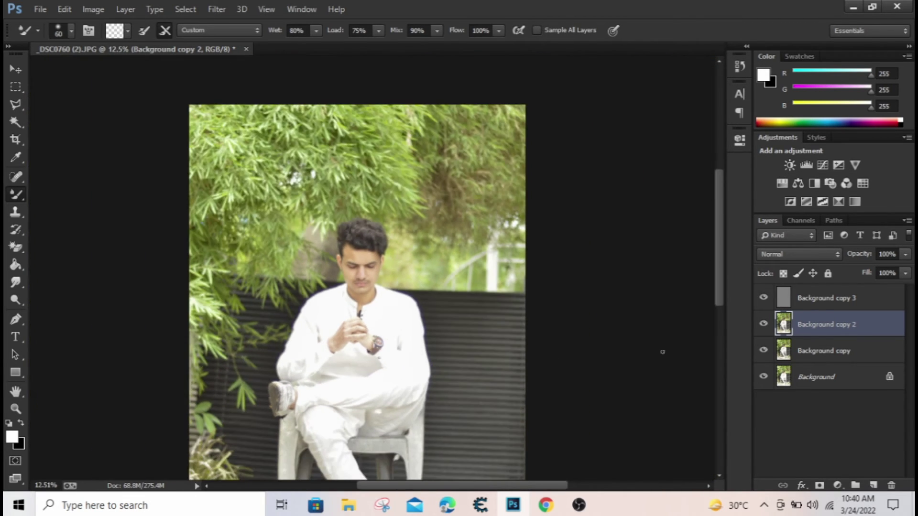
click(849, 300)
right_click(881, 304)
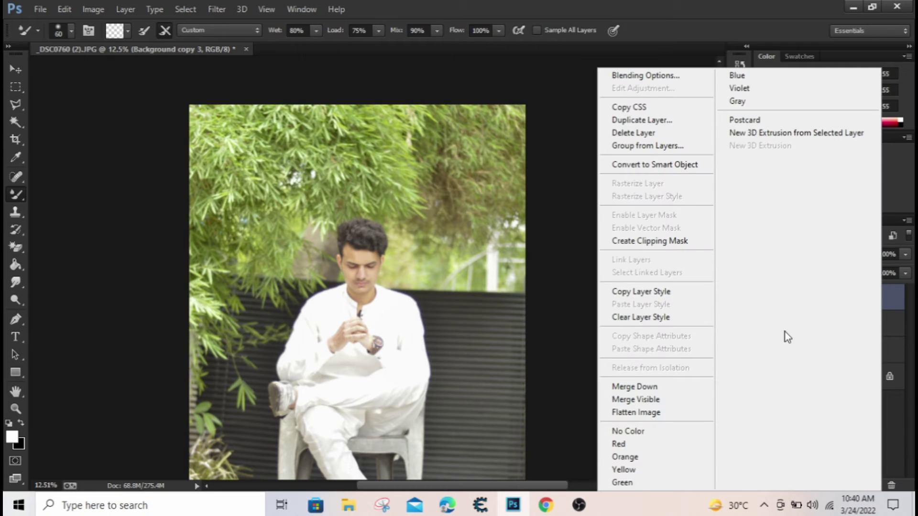
click(692, 412)
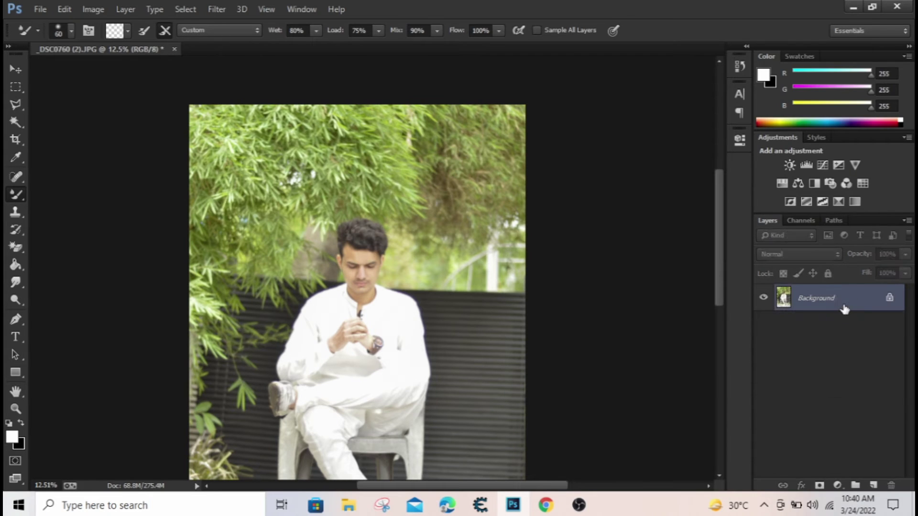
key(ctrl+j)
- Open the duplicated layer in the Exposure X5 filter
scroll(482, 299, right, 5)
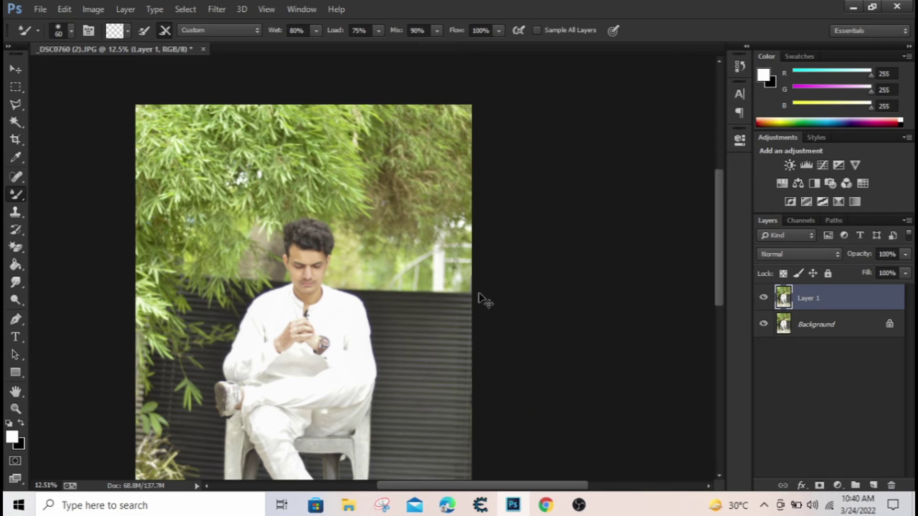
scroll(242, 236, down, 2)
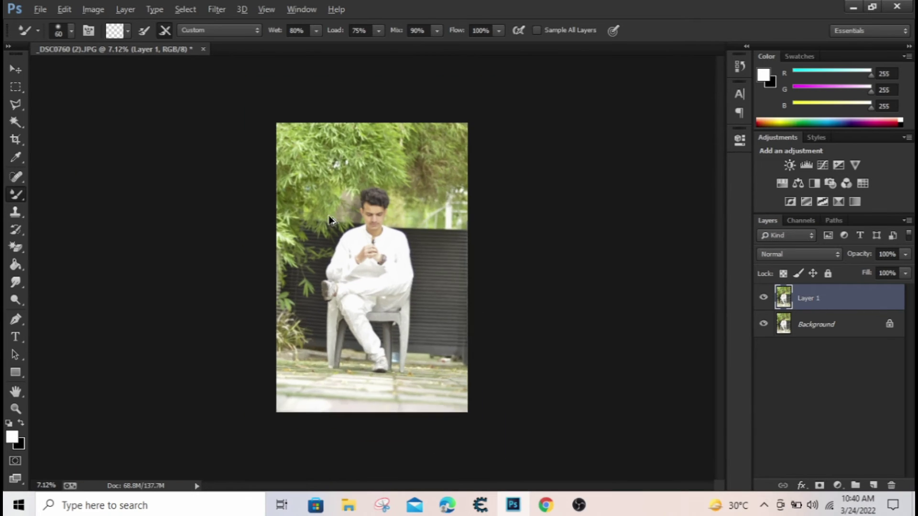
scroll(333, 221, up, 1)
click(221, 13)
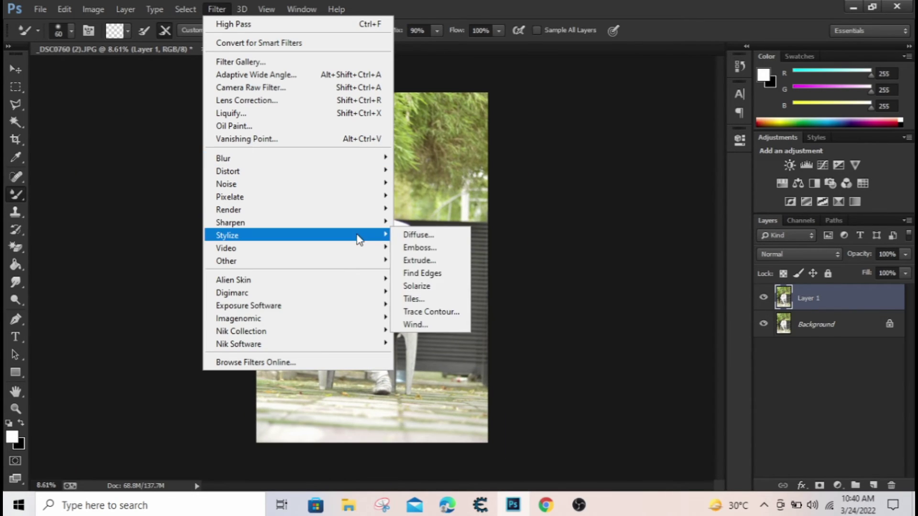
mouse_move(298, 337)
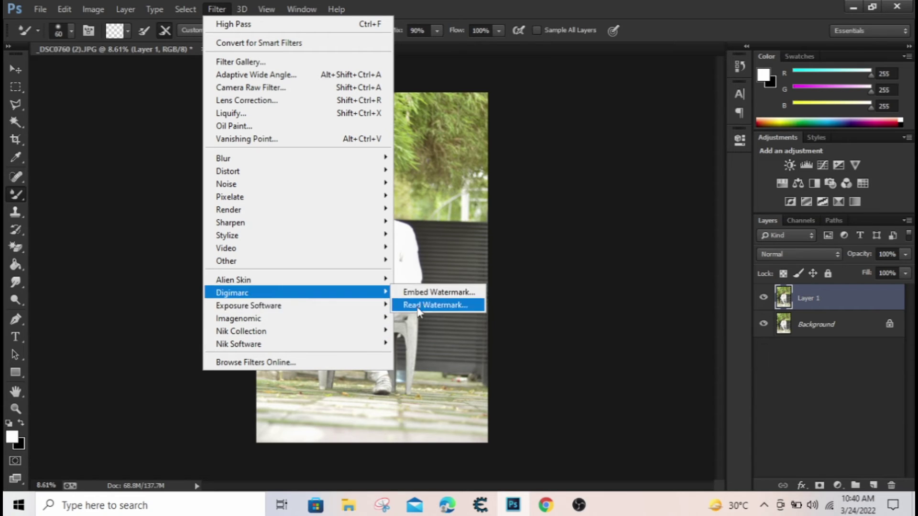
mouse_move(382, 309)
click(411, 306)
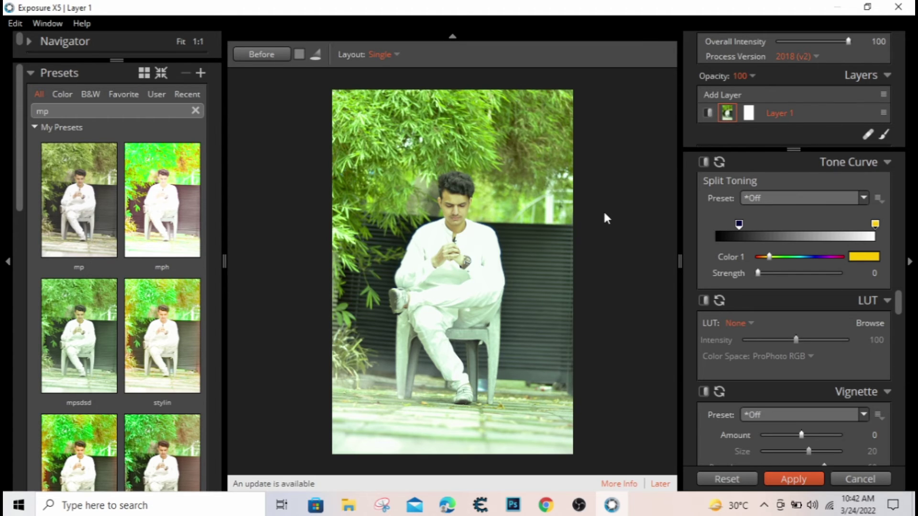
- Reset the existing Exposure X5 adjustments and choose the yellow cinematic light preset from My Presets
click(727, 479)
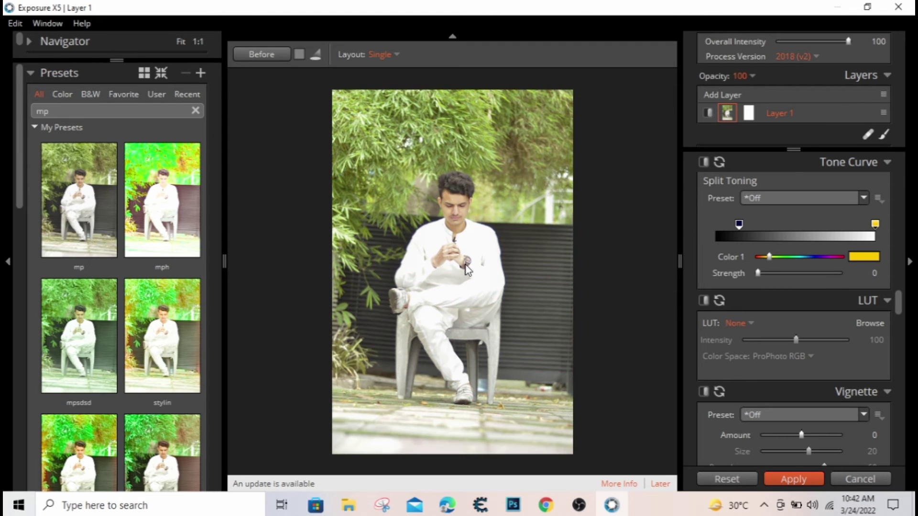
scroll(142, 272, down, 5)
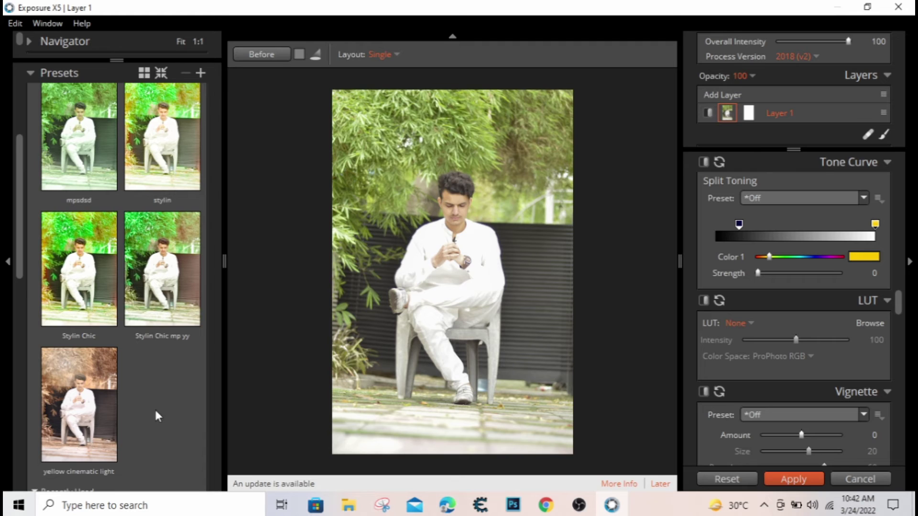
scroll(154, 409, down, 1)
click(82, 378)
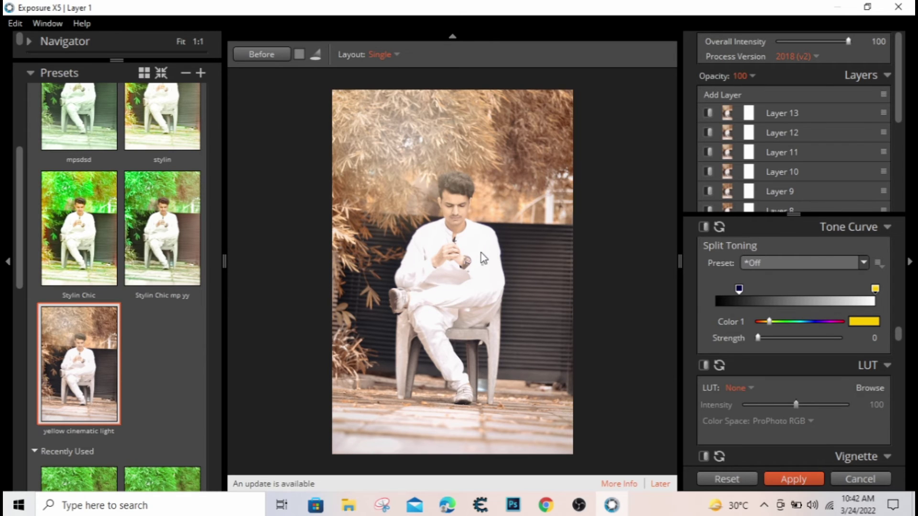
- Look through the Recently Used presets and examine the yellow cinematic light effect on the man and background up close
scroll(191, 330, down, 10)
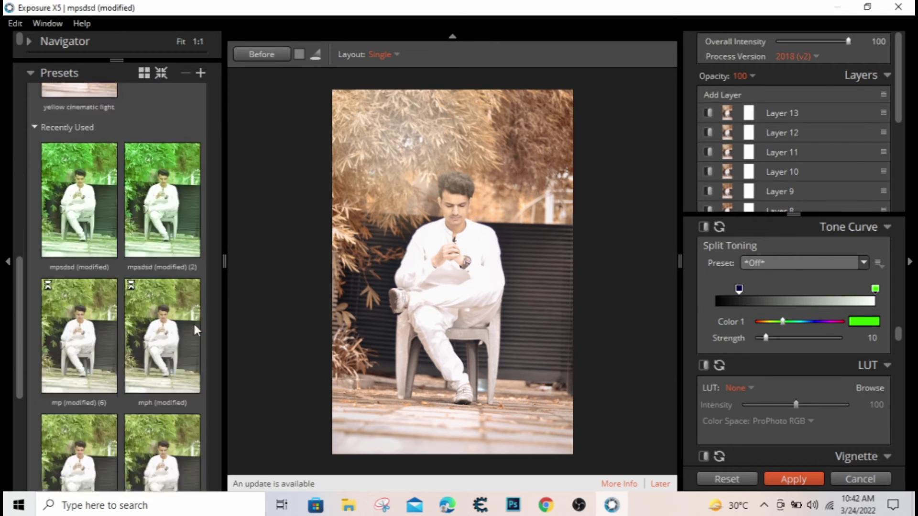
scroll(202, 325, up, 4)
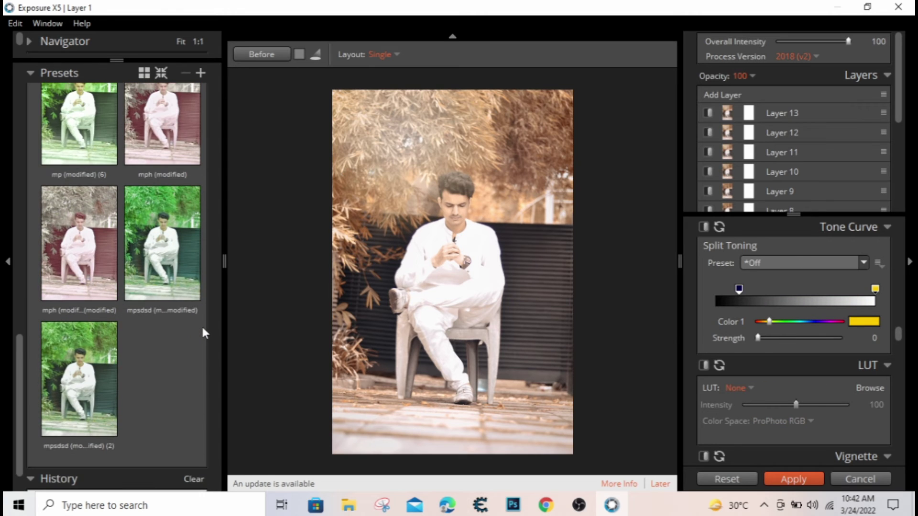
scroll(277, 288, up, 2)
scroll(428, 293, up, 2)
scroll(427, 293, down, 2)
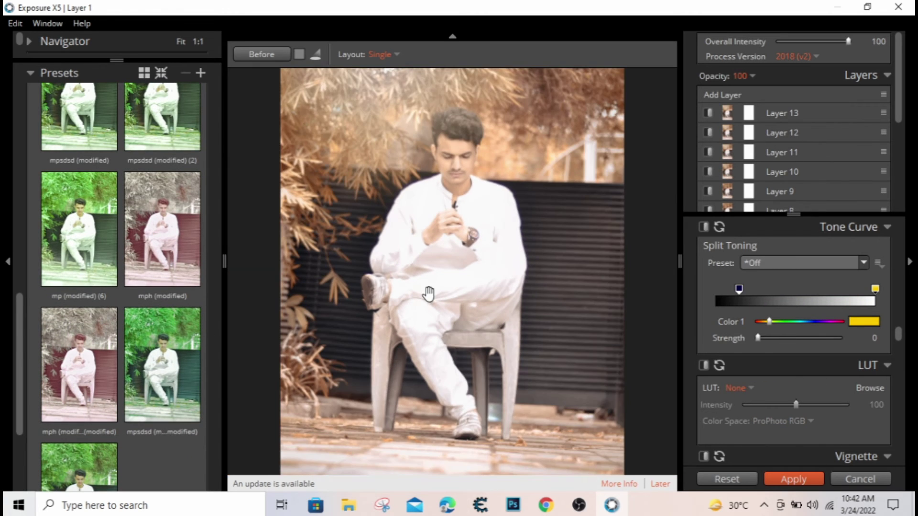
scroll(442, 292, up, 3)
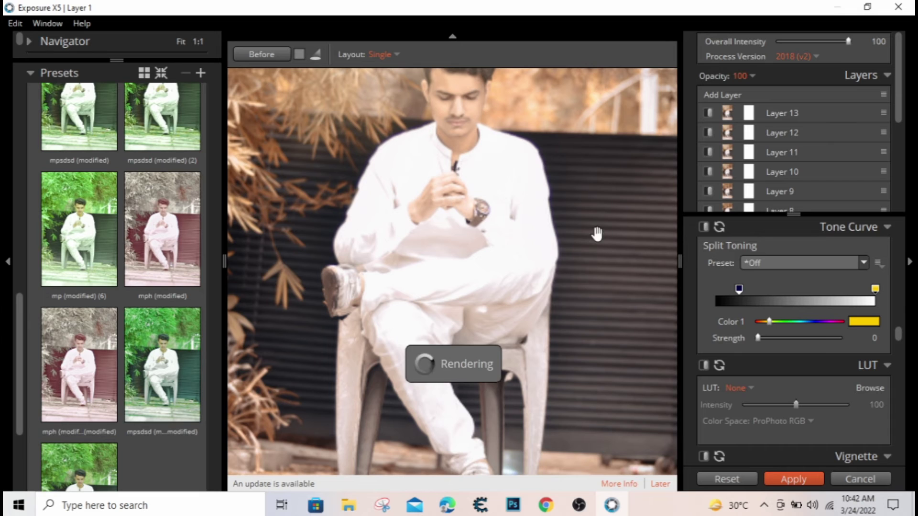
scroll(515, 250, down, 3)
scroll(468, 234, down, 1)
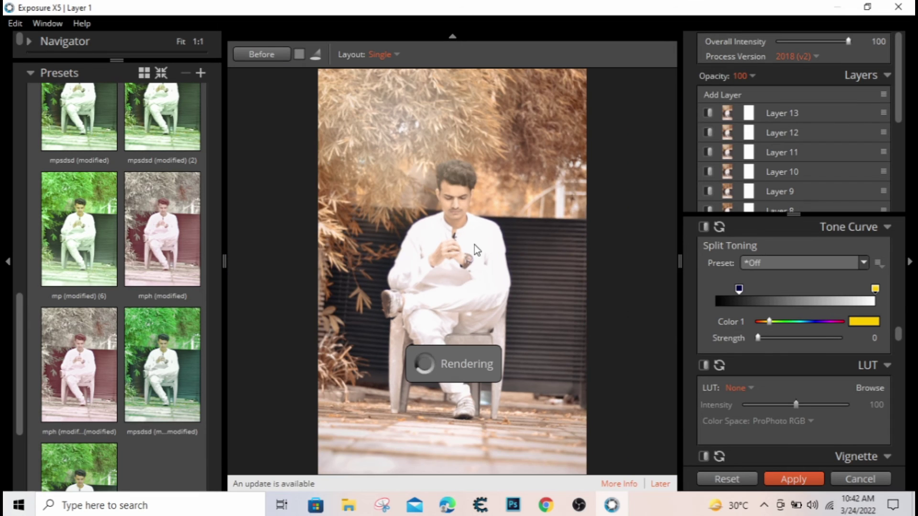
scroll(473, 250, up, 3)
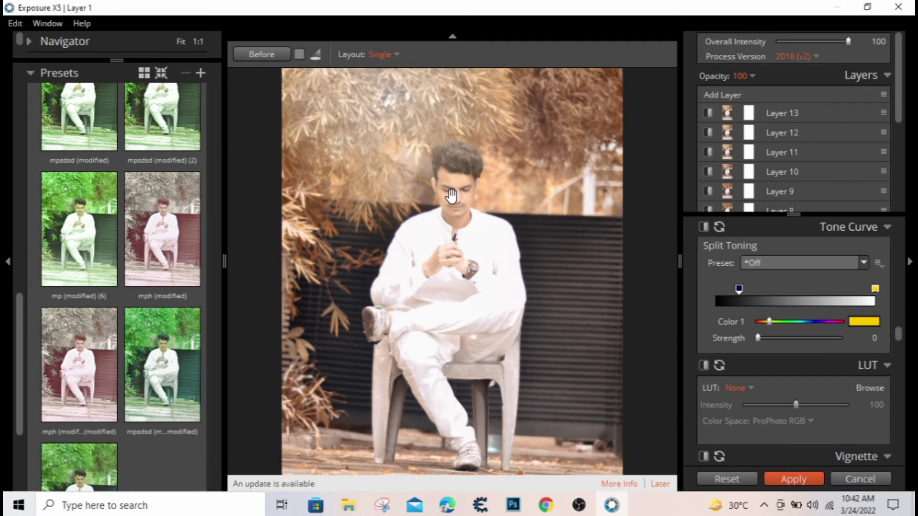
scroll(452, 281, up, 1)
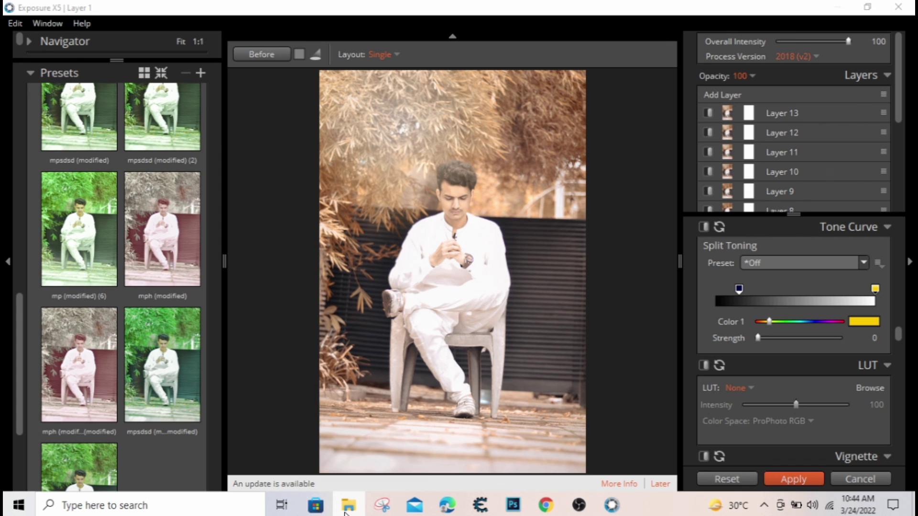
- Switch to the pic and paid filter folder in File Explorer
mouse_move(368, 466)
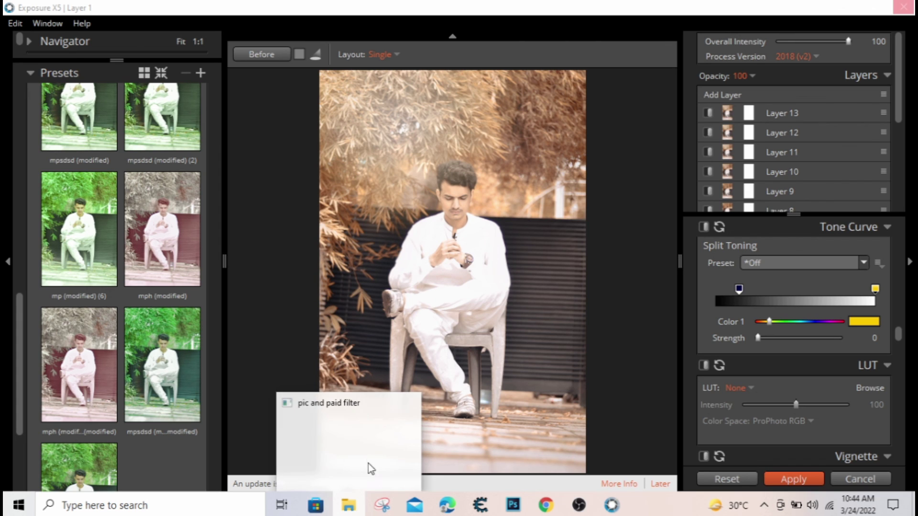
click(393, 430)
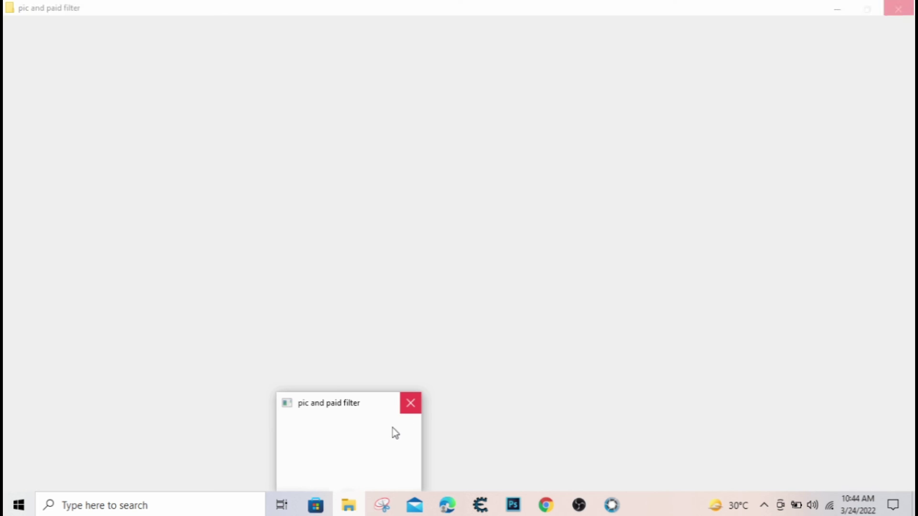